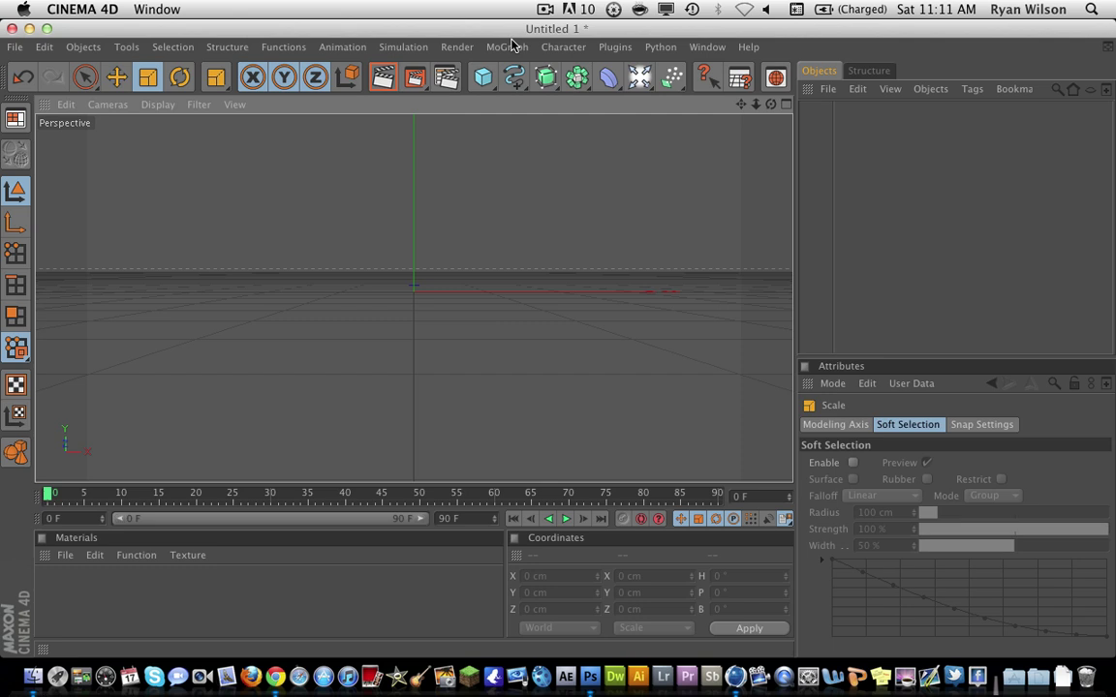
left_click(576, 79)
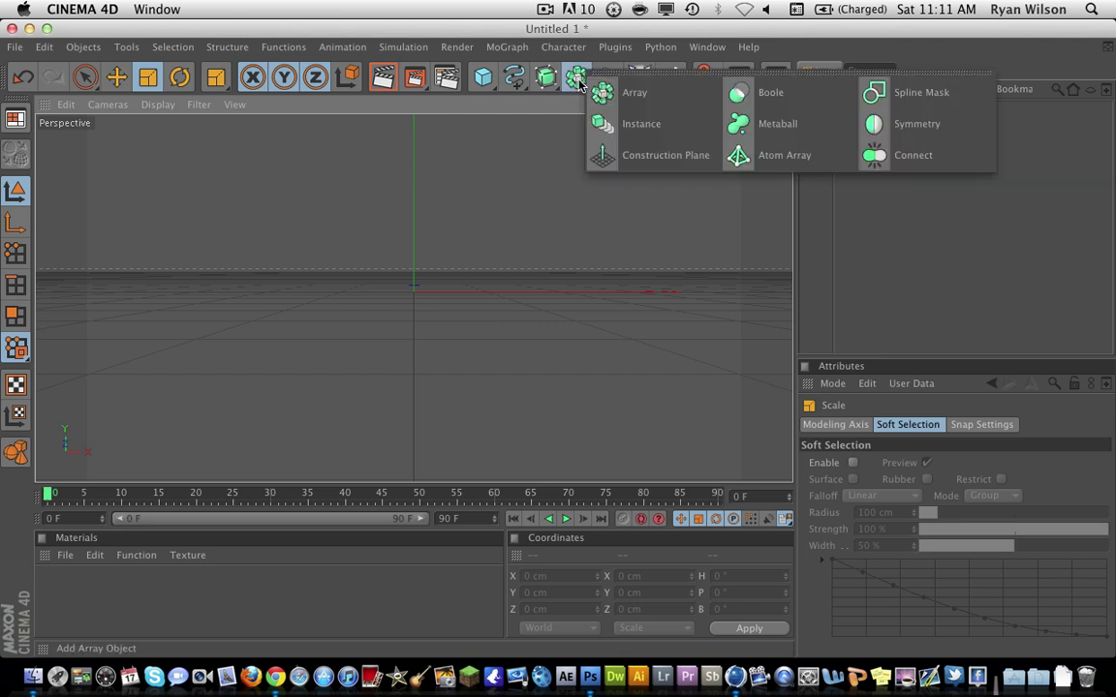
left_click(571, 28)
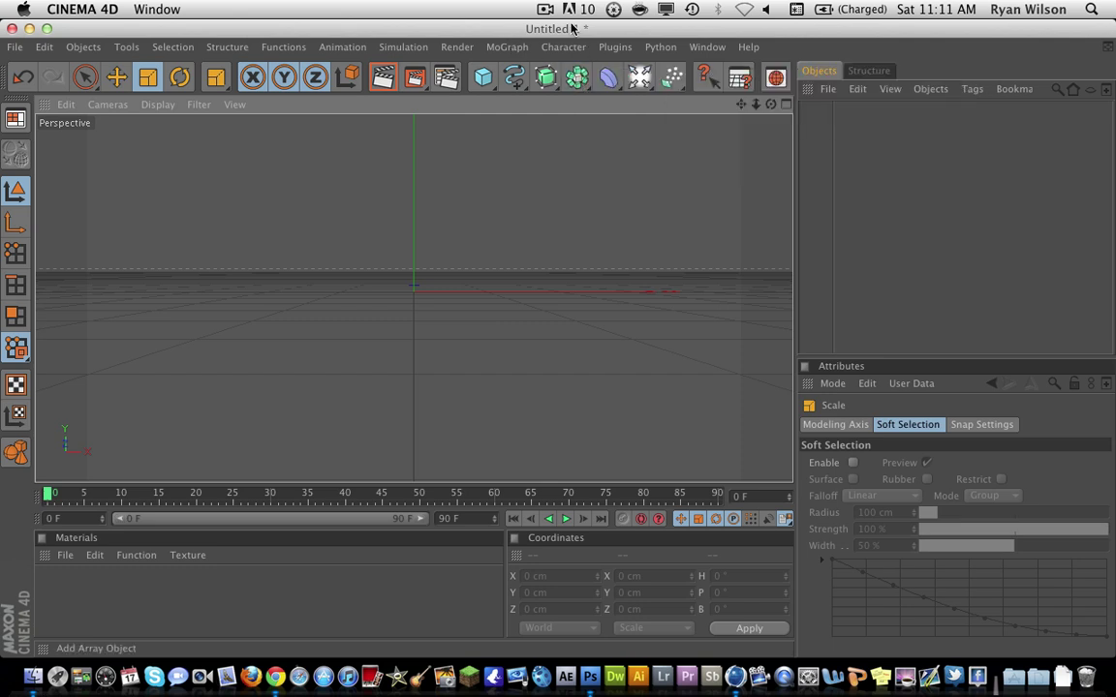
left_click(578, 77)
left_click(571, 32)
- Add a cube and scale it to about 323 cm high and 44 cm deep
left_click(483, 77)
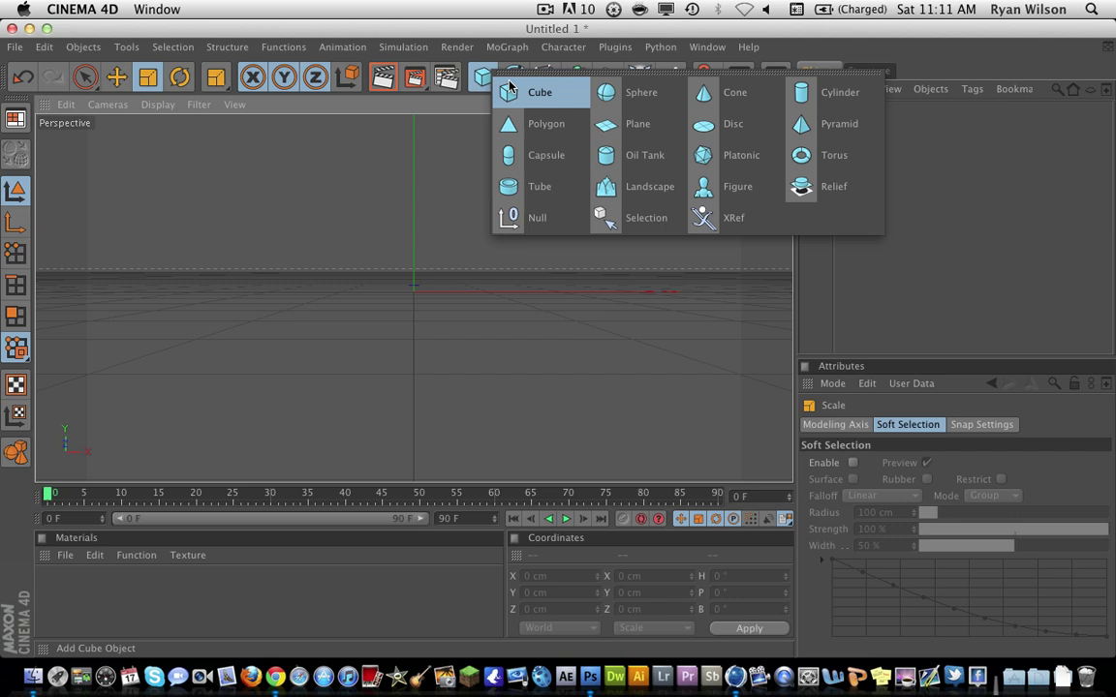
left_click(512, 90)
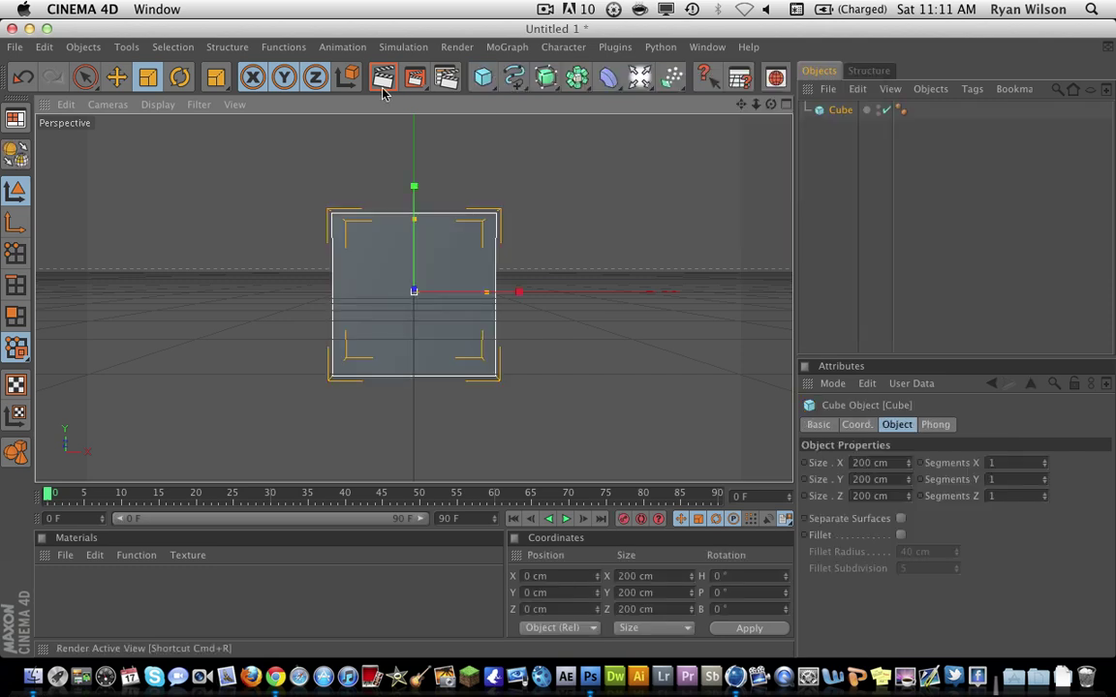
left_click(158, 81)
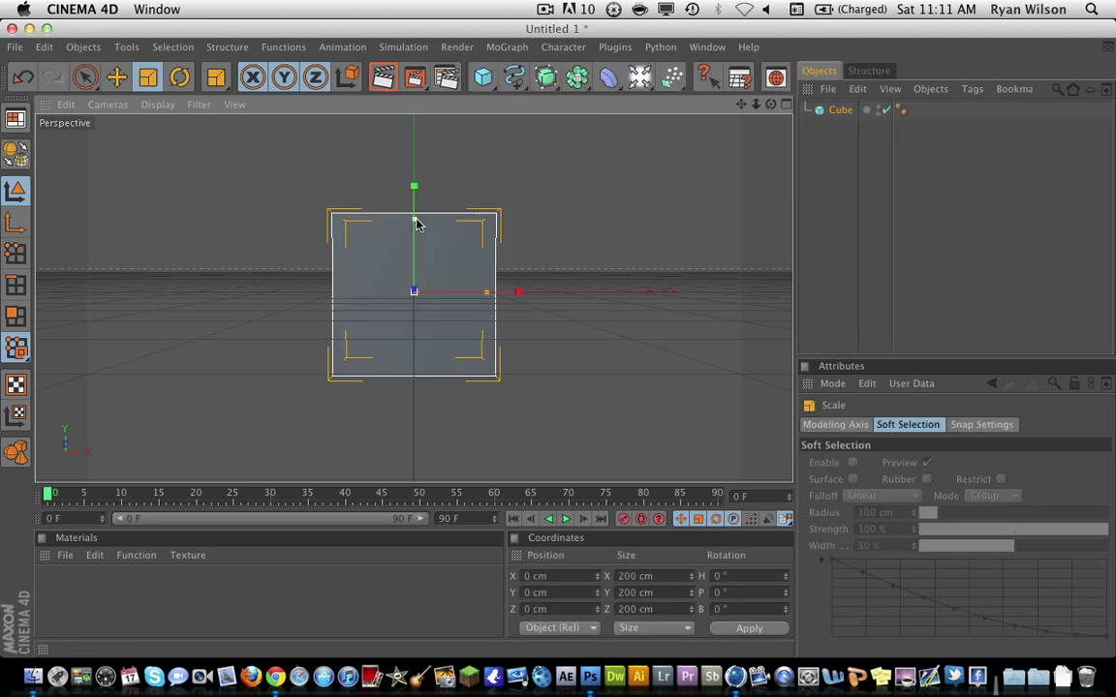
left_click_drag(413, 220, 414, 176)
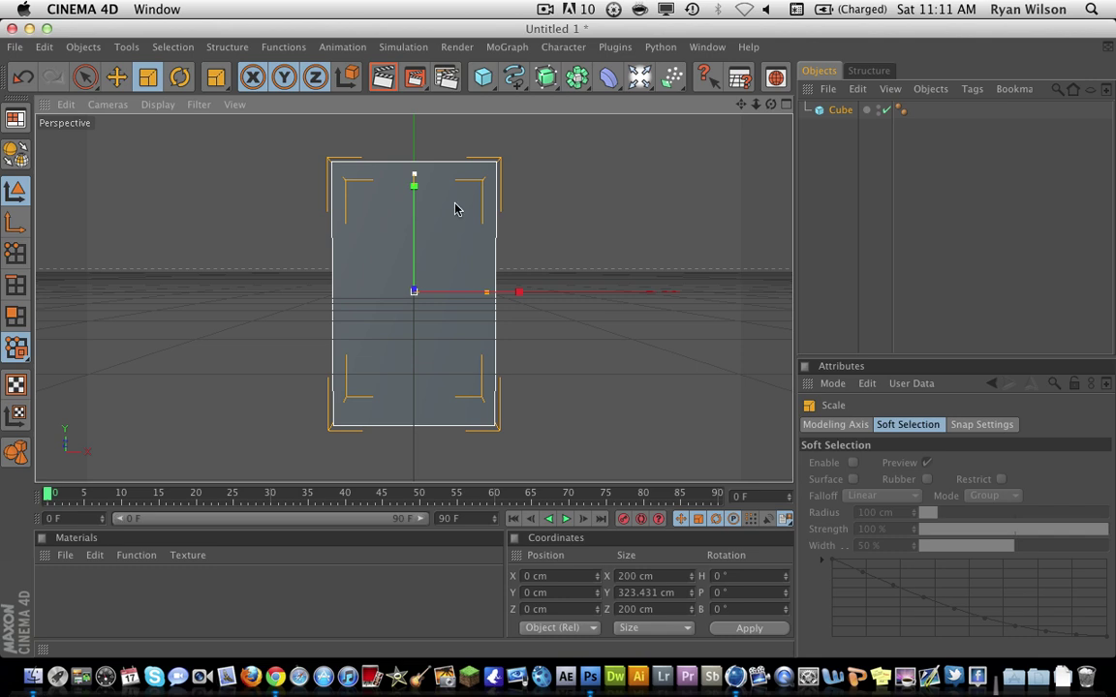
left_click(786, 103)
left_click_drag(605, 180, 581, 184)
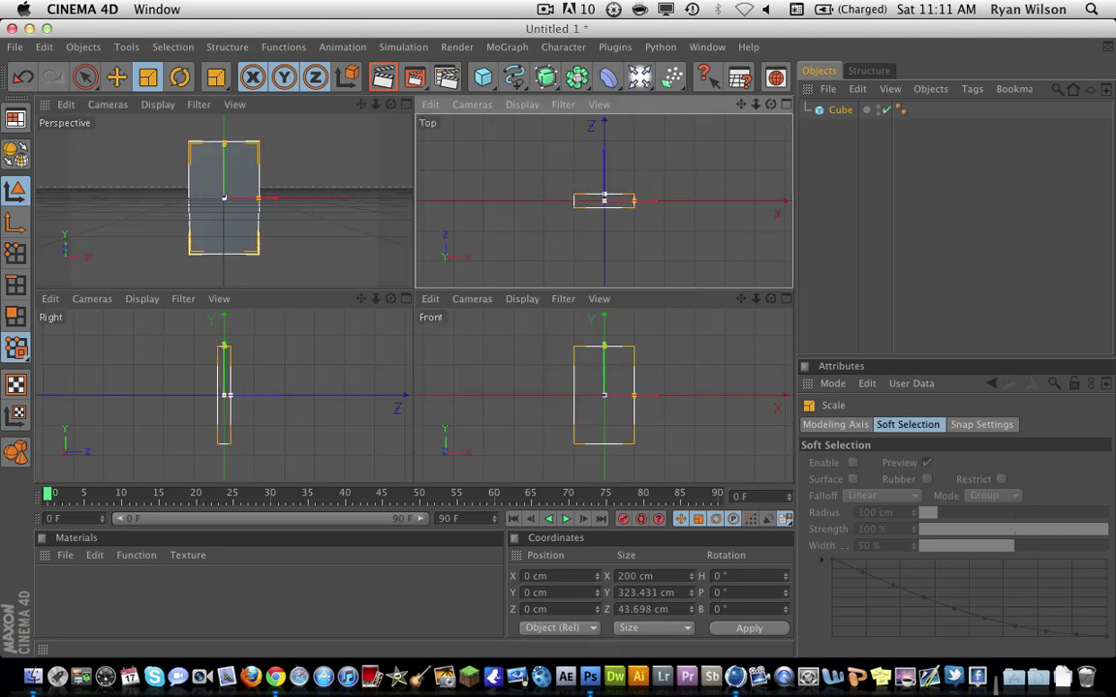
- Widen the cube to about 715 cm and stretch its height to about 359 cm
left_click(405, 103)
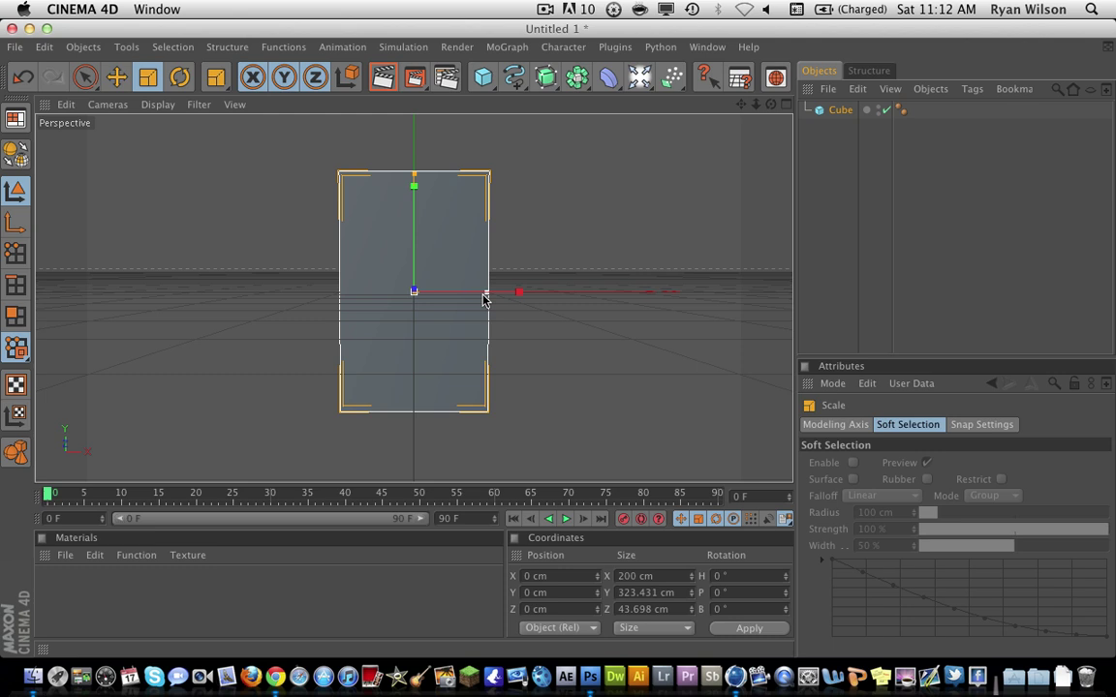
left_click_drag(519, 292, 743, 292)
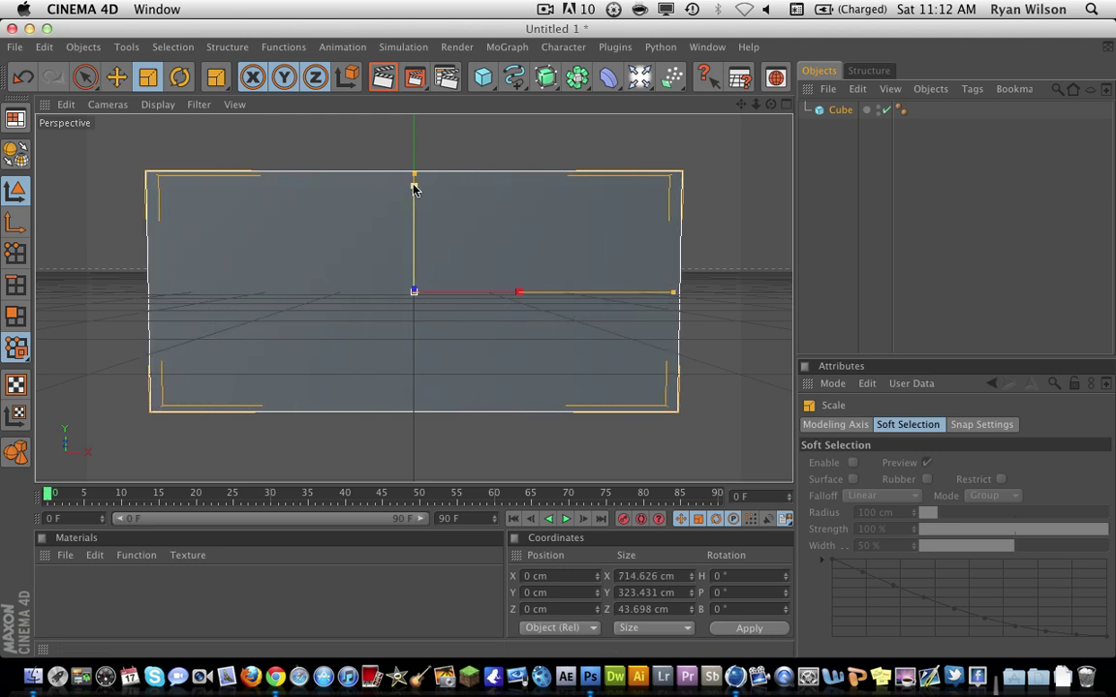
left_click_drag(414, 179, 414, 181)
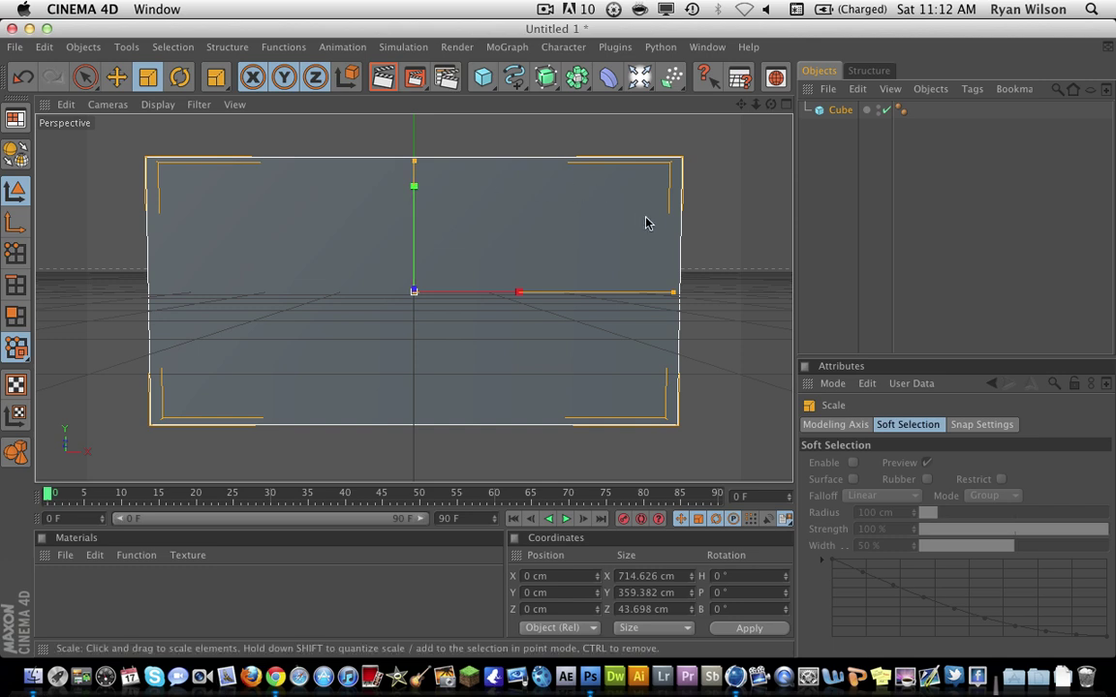
left_click(840, 112)
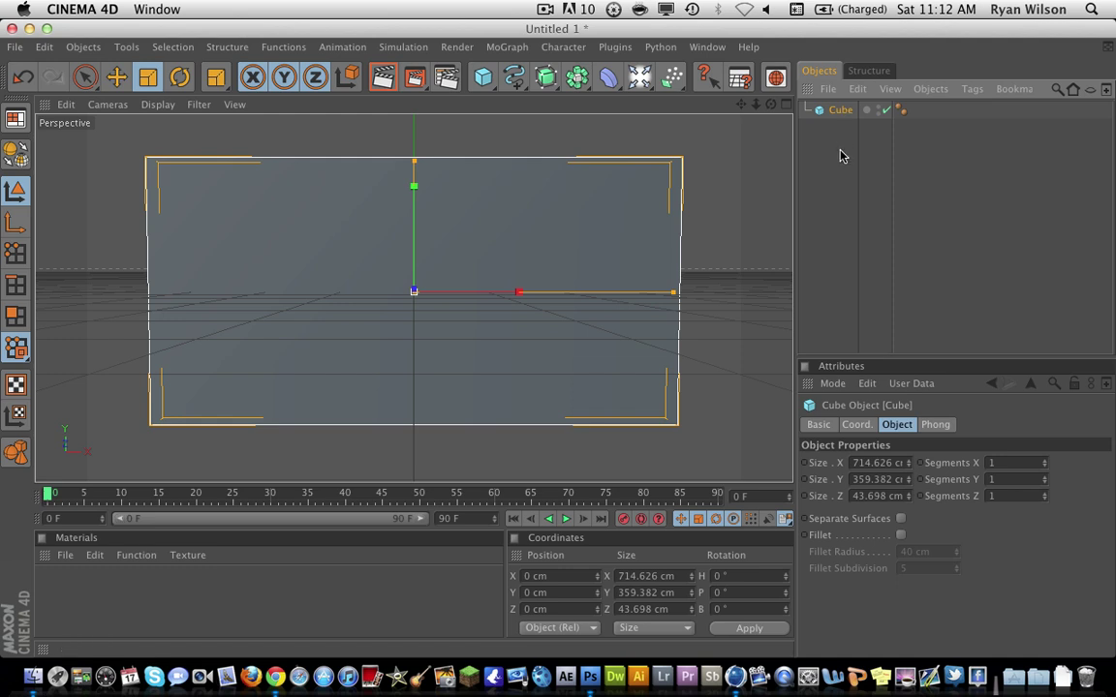
- Add a sphere at the centre of the cube and shrink it to about 171 cm in diameter
left_click(482, 77)
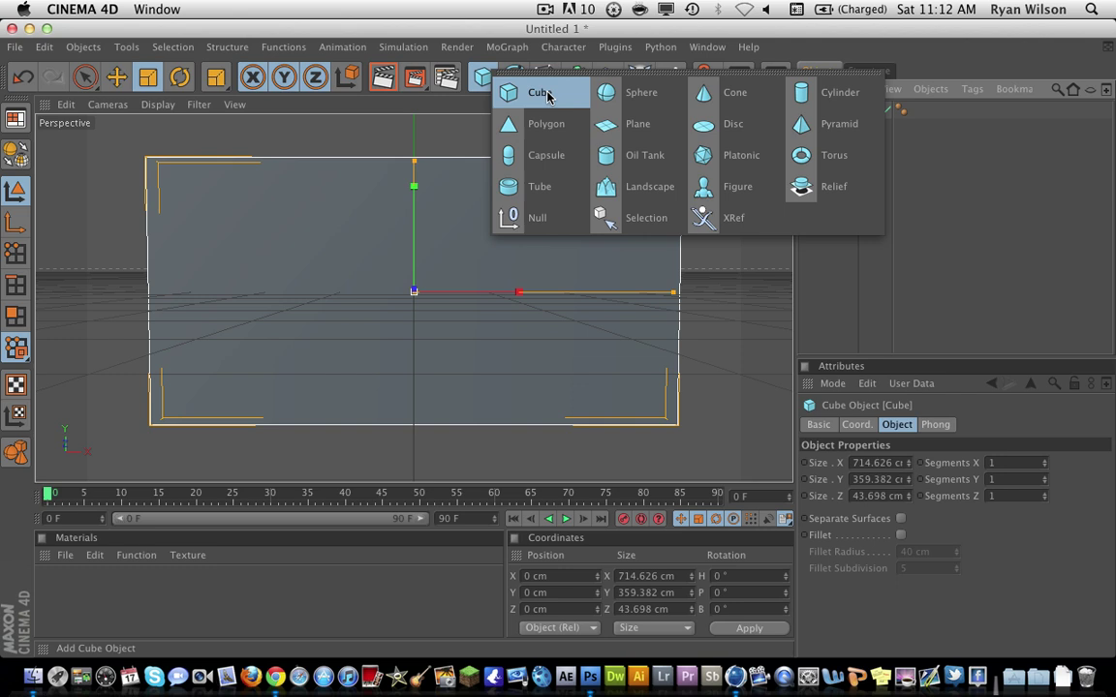
left_click(635, 92)
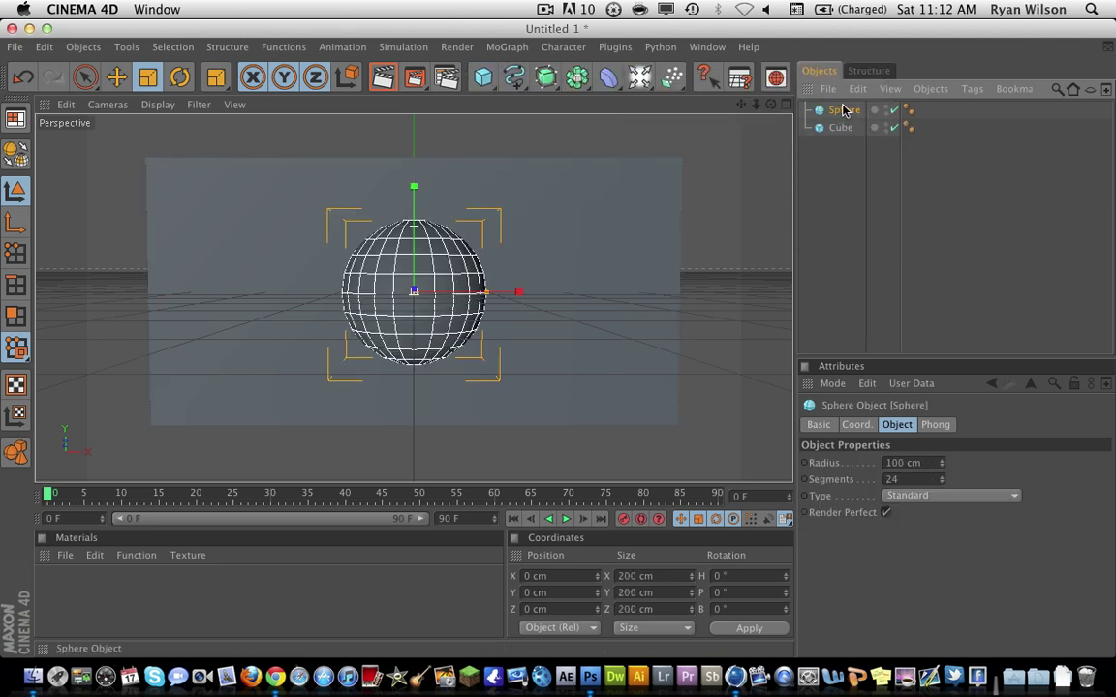
left_click(786, 107)
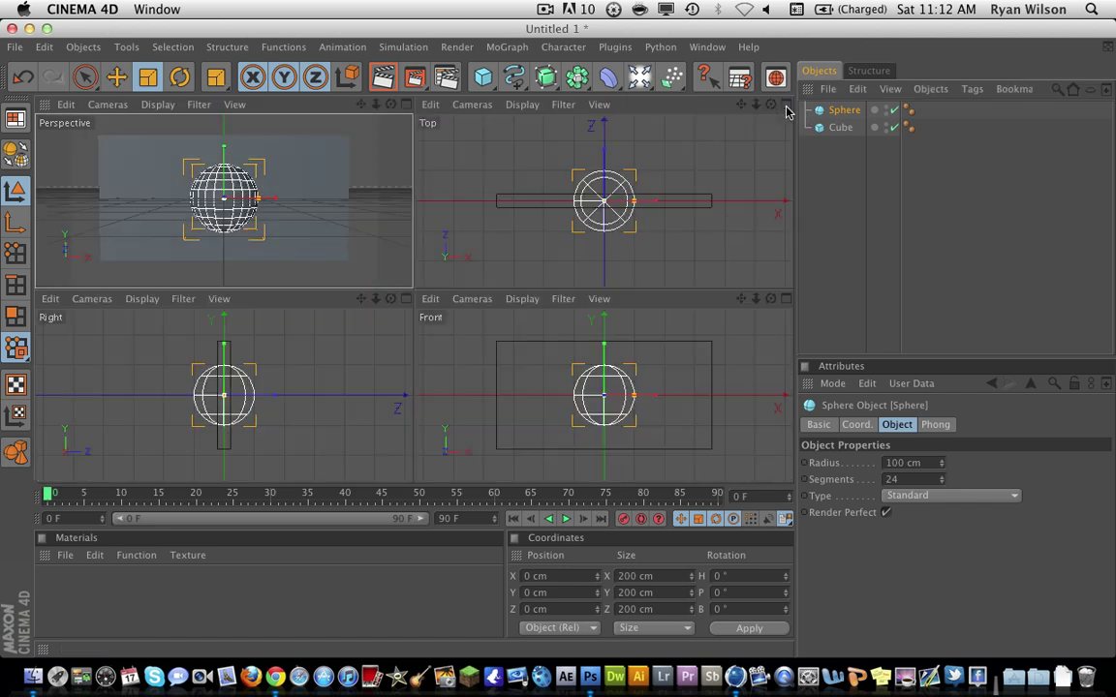
left_click(116, 76)
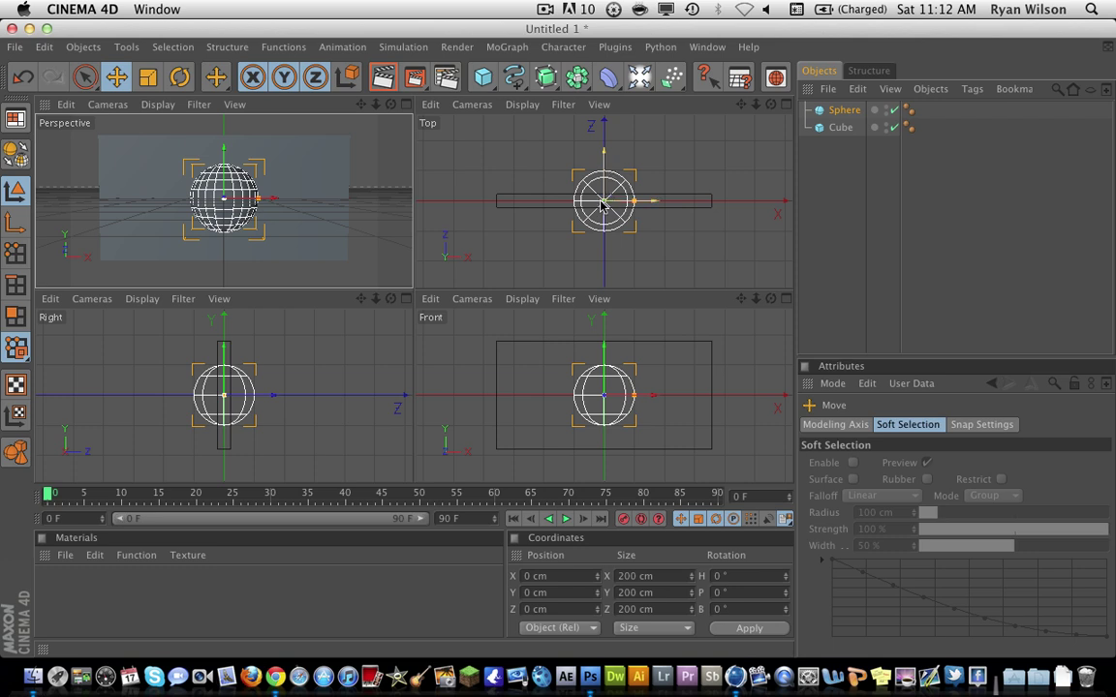
left_click(406, 104)
left_click(148, 77)
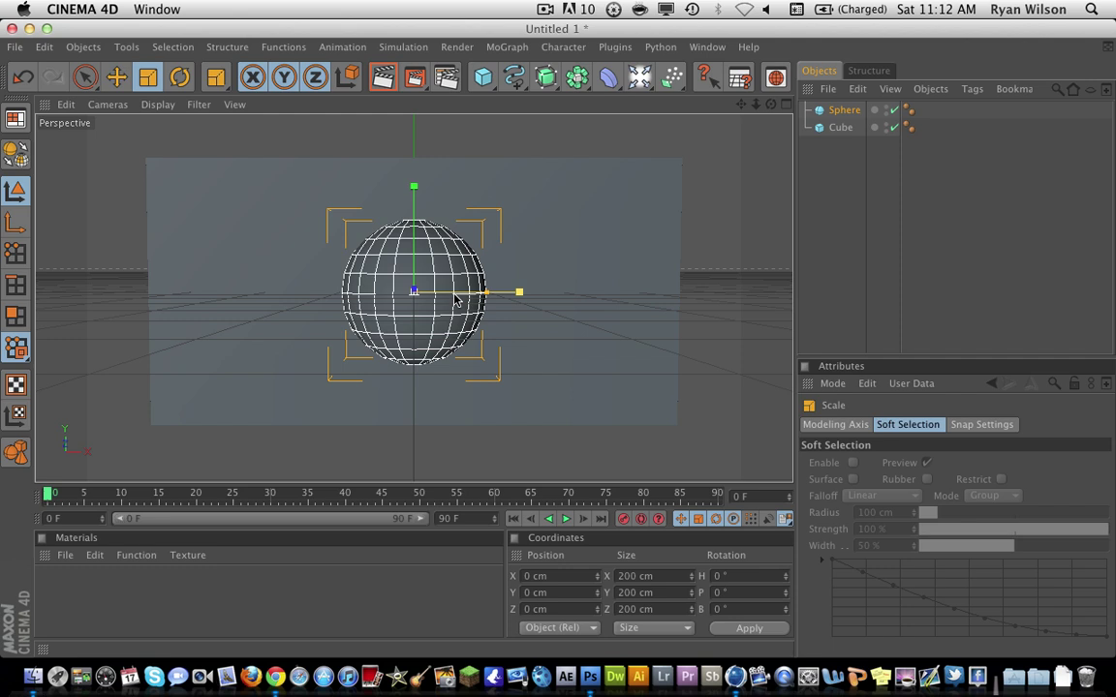
left_click_drag(518, 293, 490, 293)
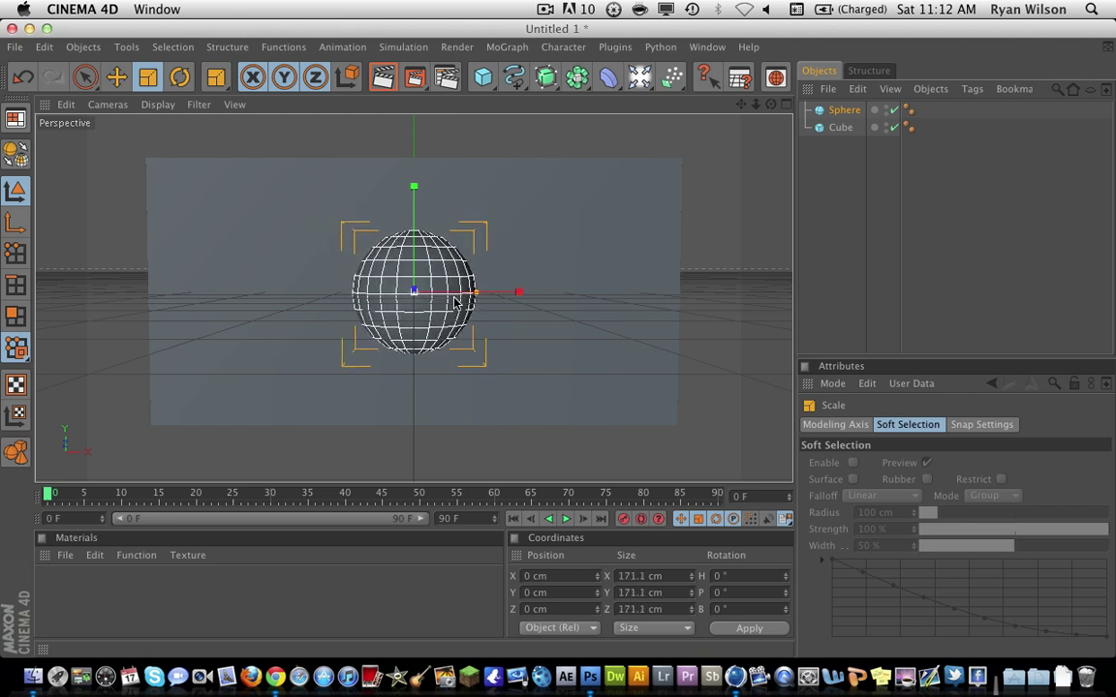
- Add a Boole object and make the sphere and the cube its children
left_click_drag(574, 75, 762, 92)
left_click(833, 130)
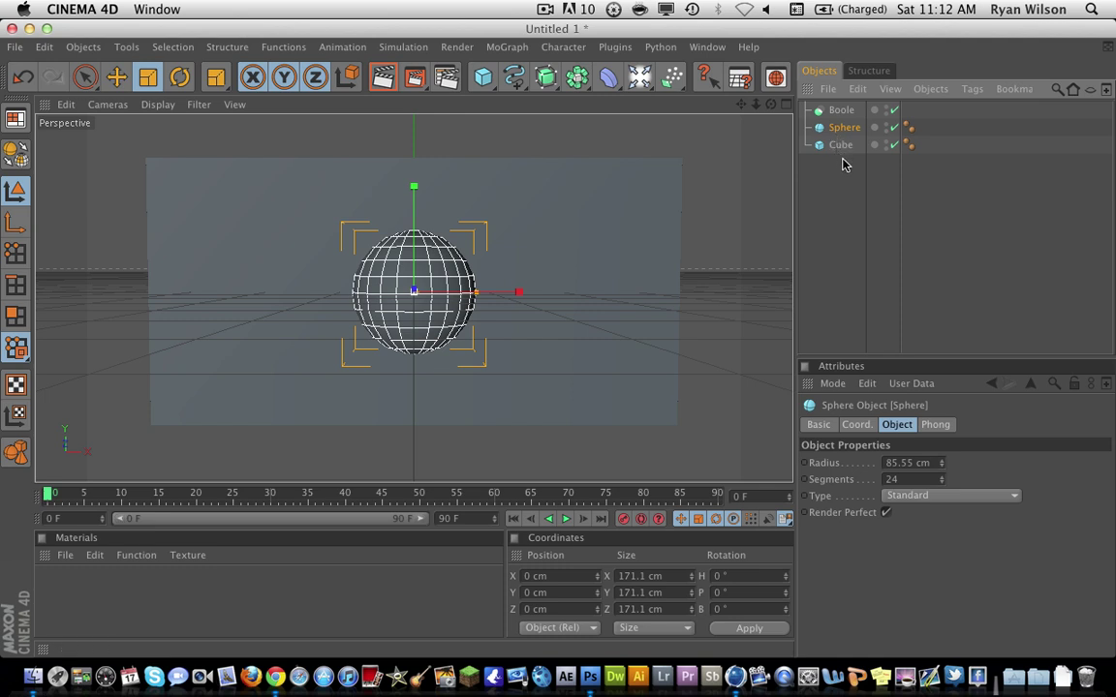
left_click(843, 147, "shift")
left_click_drag(844, 153, 842, 111)
left_click(841, 197)
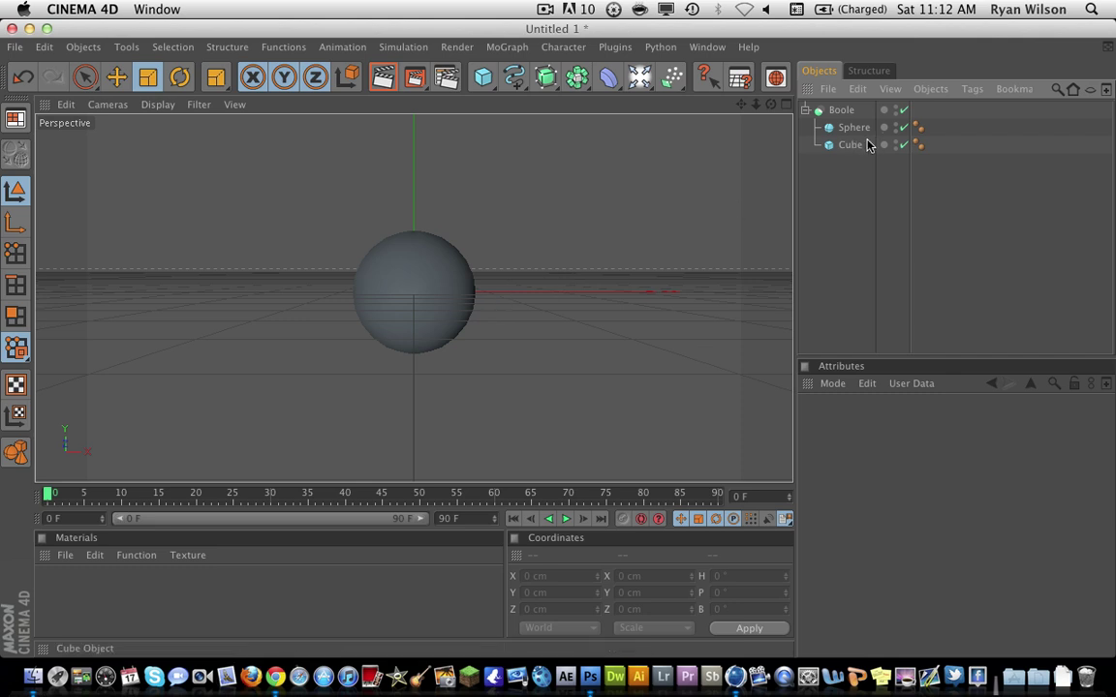
- Place the cube above the sphere inside the Boole so the sphere is subtracted from the cube
left_click(842, 127)
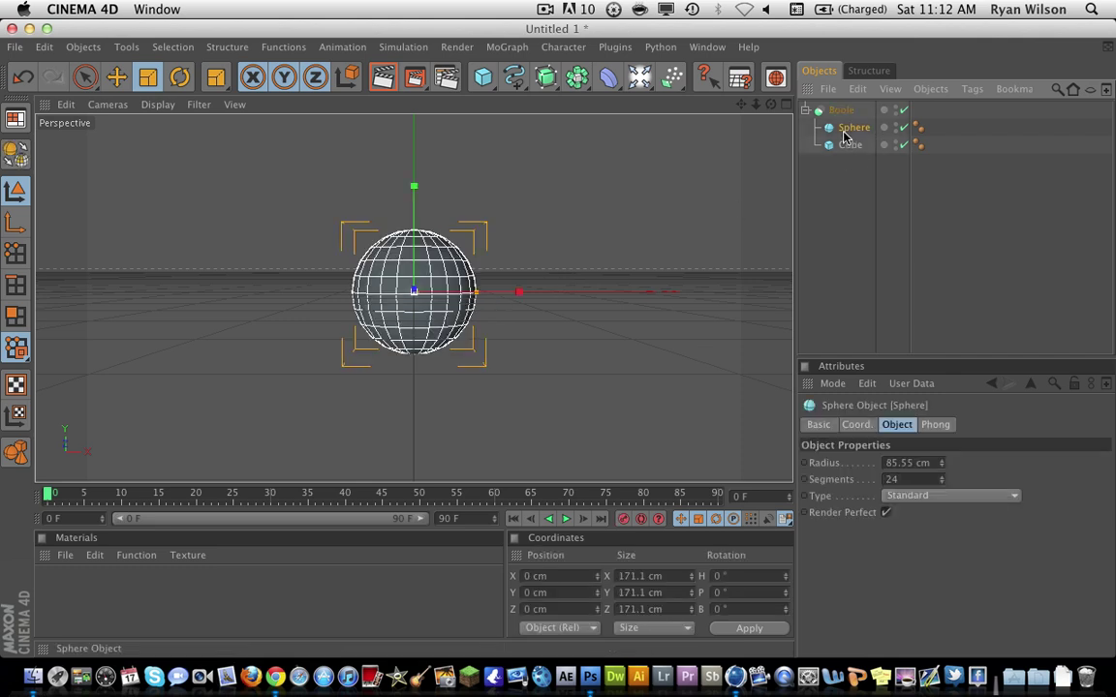
left_click(844, 143)
left_click(843, 131)
left_click_drag(843, 145, 846, 126)
left_click(846, 199)
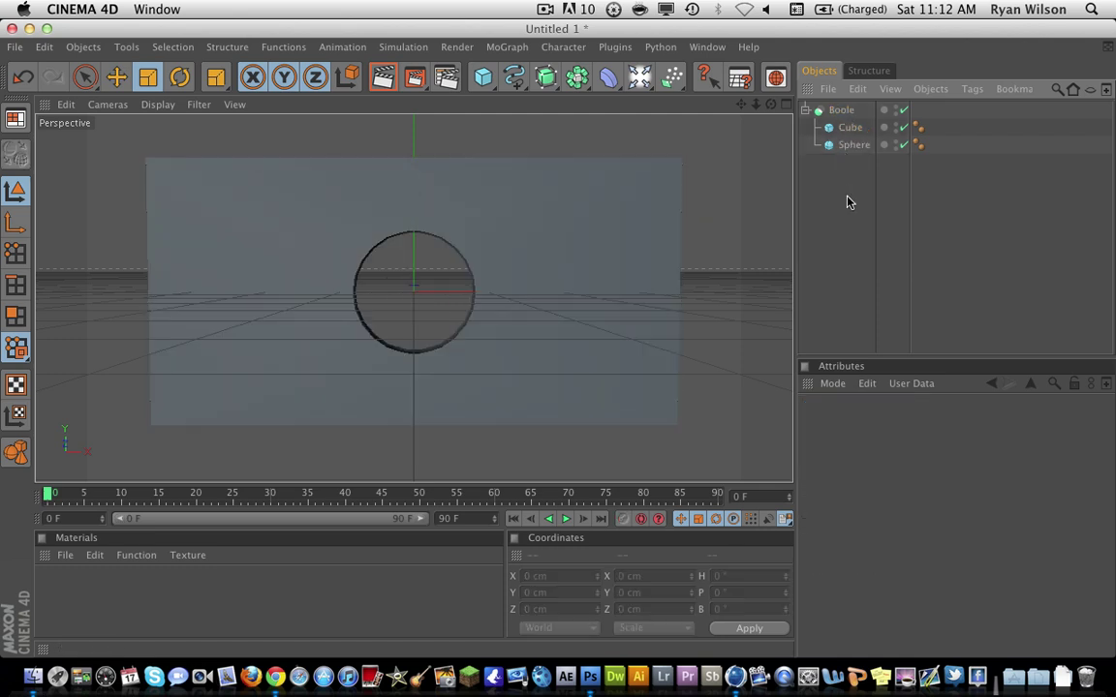
- Move the whole Boole object to about X 9.6 cm and Y 7.2 cm
left_click(839, 111)
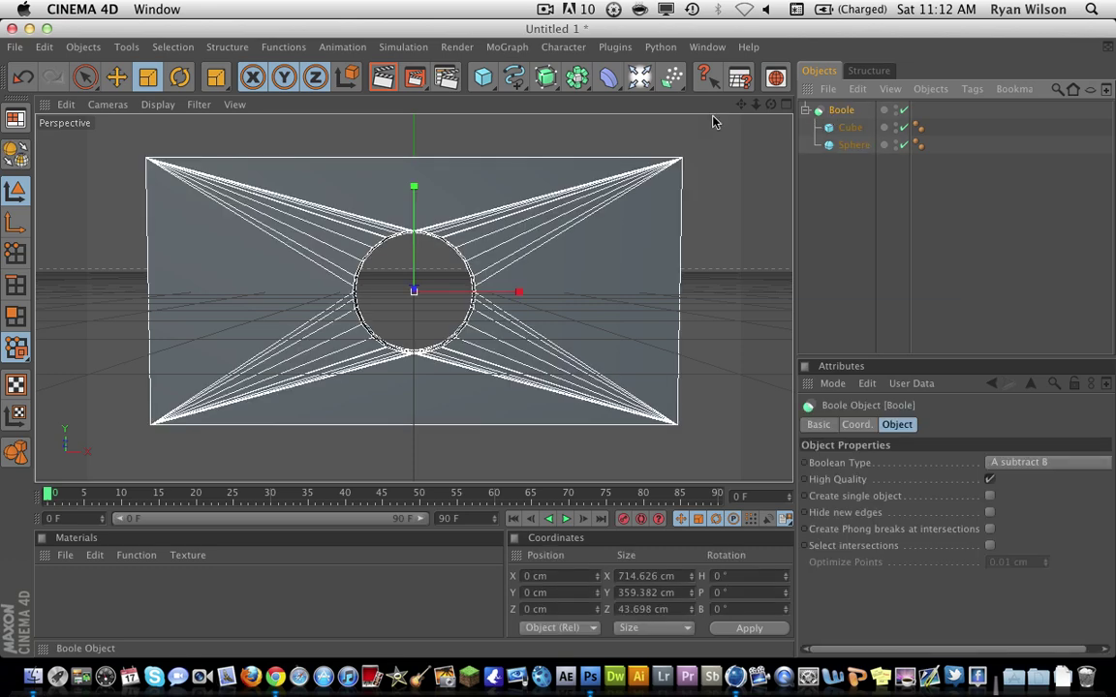
left_click(117, 79)
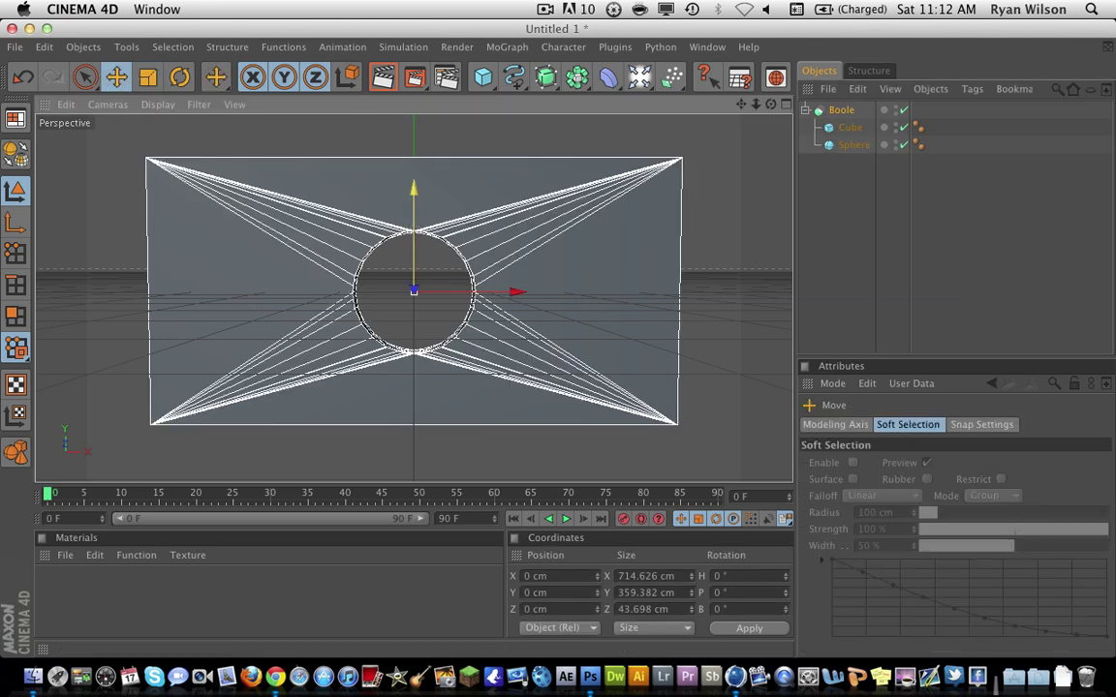
mouse_move(413, 223)
left_mouse_down()
mouse_move(414, 200)
mouse_move(413, 221)
left_mouse_up()
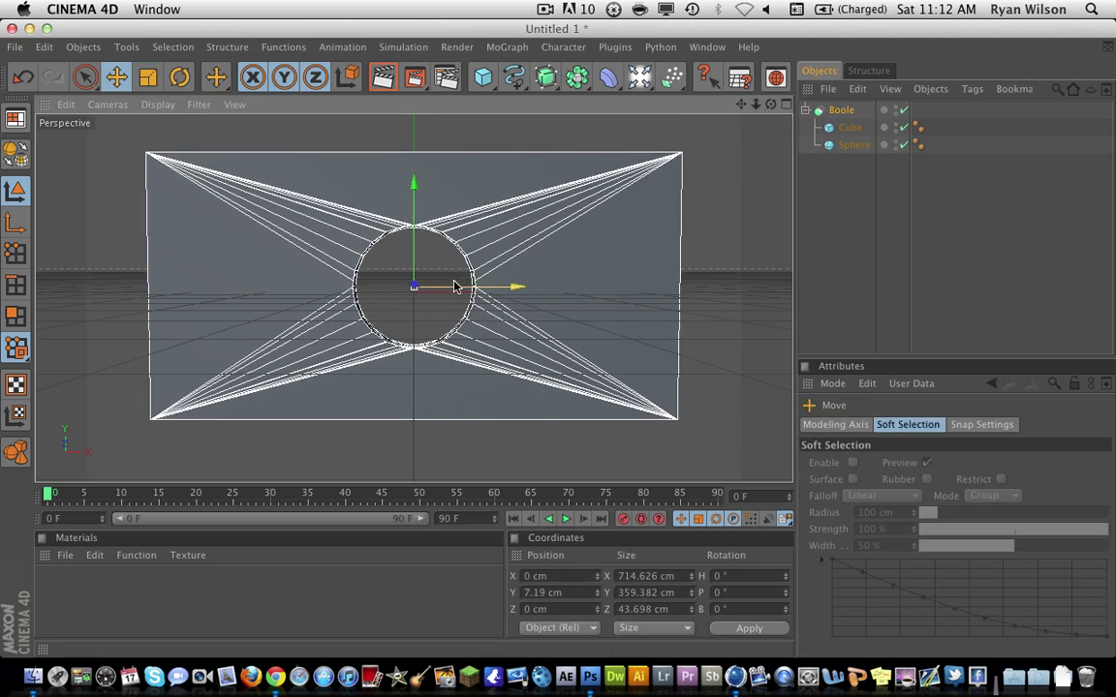
left_click_drag(489, 287, 498, 286)
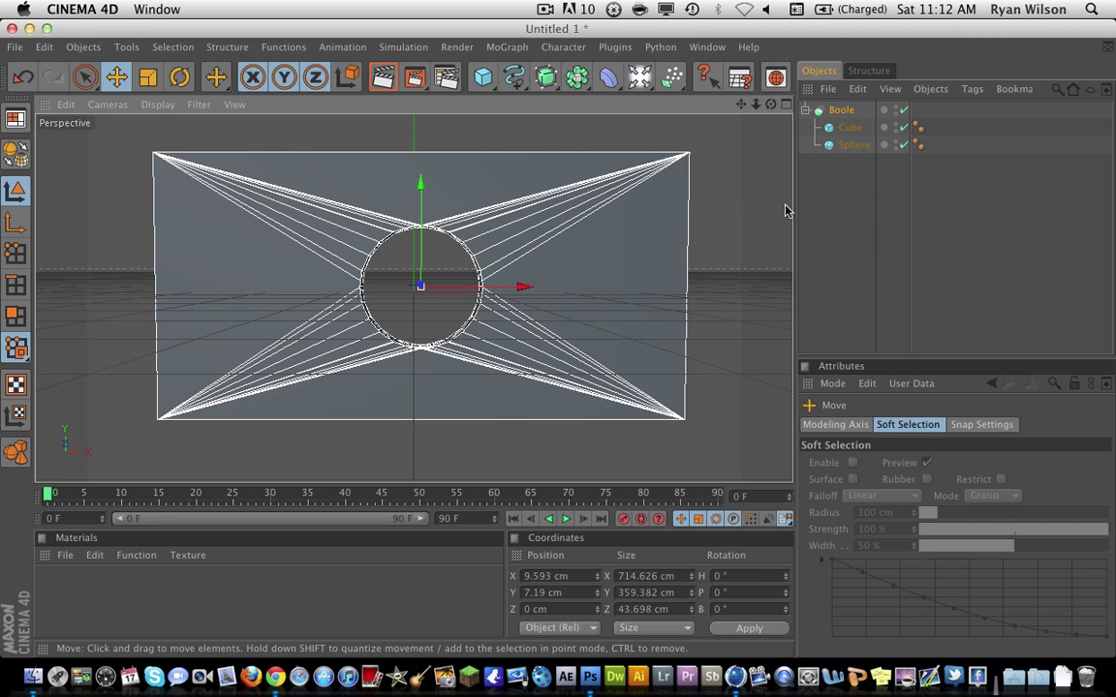
- Try moving the sphere on its own, and shift the whole Boole object to about X -4.8 cm
left_click(851, 145)
mouse_move(423, 192)
left_mouse_down()
mouse_move(424, 155)
mouse_move(423, 198)
left_mouse_up()
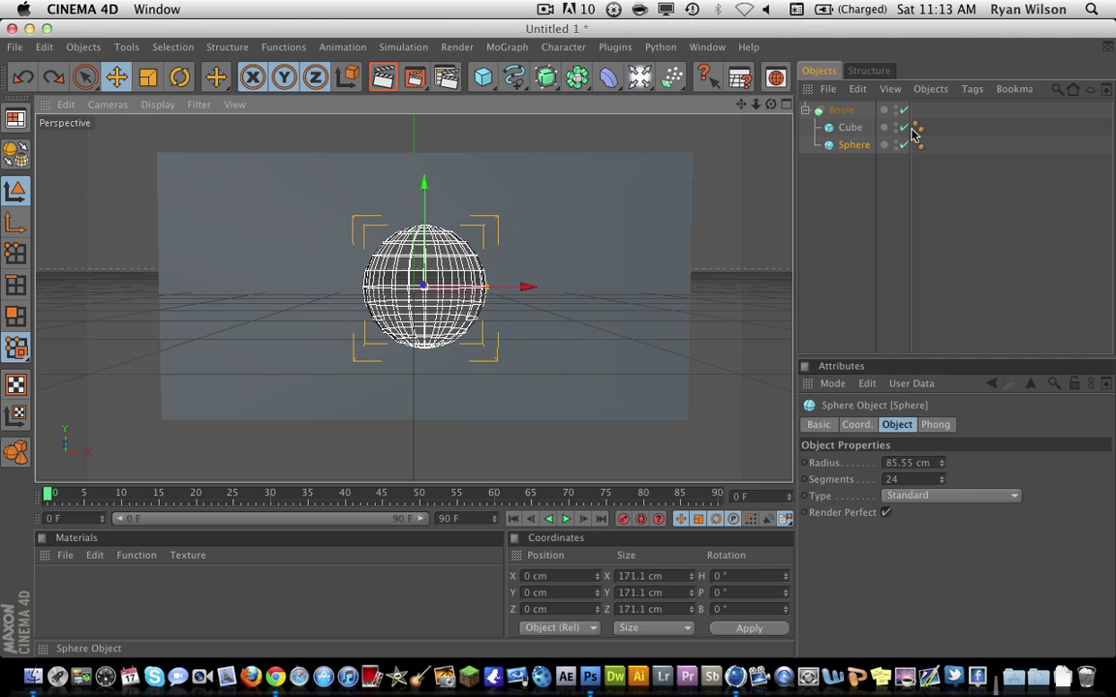
left_click(838, 109)
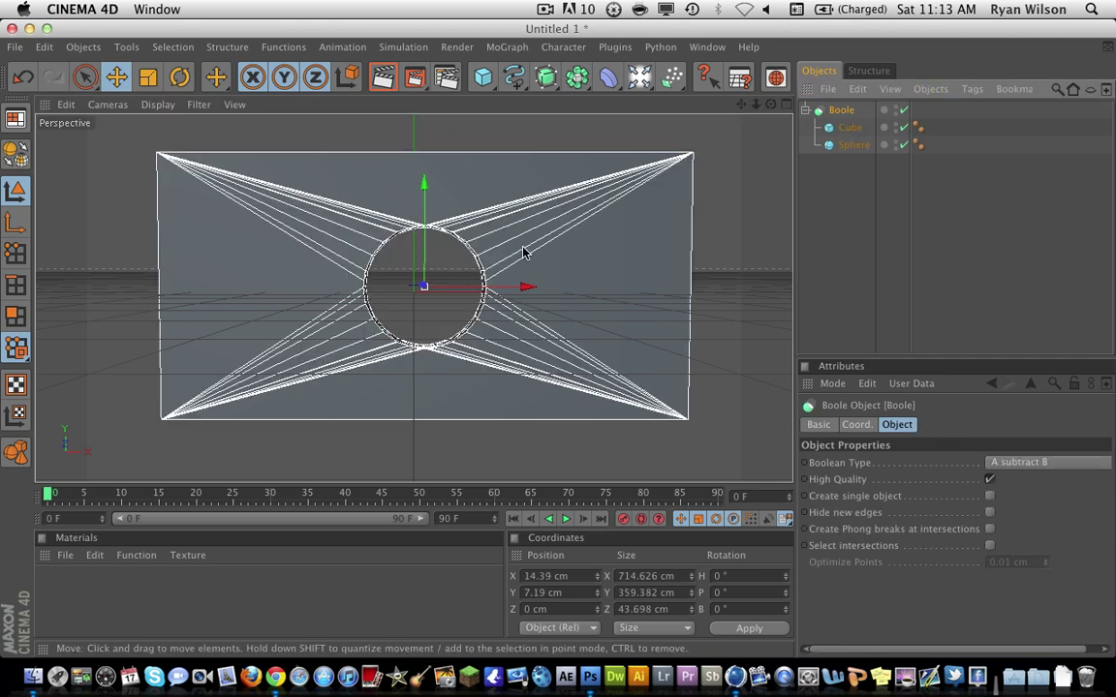
mouse_move(495, 286)
left_mouse_down()
mouse_move(432, 287)
mouse_move(483, 287)
left_mouse_up()
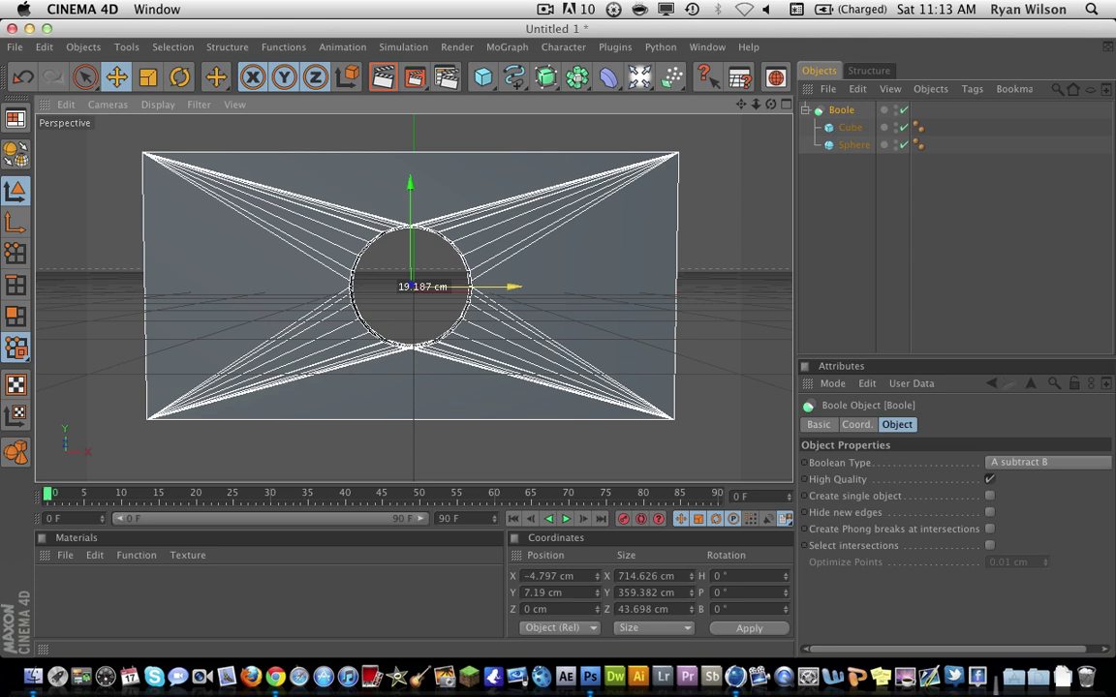
- Reorder the Boole's children so the sphere sits above the cube and the cube is subtracted from it
left_click(853, 145)
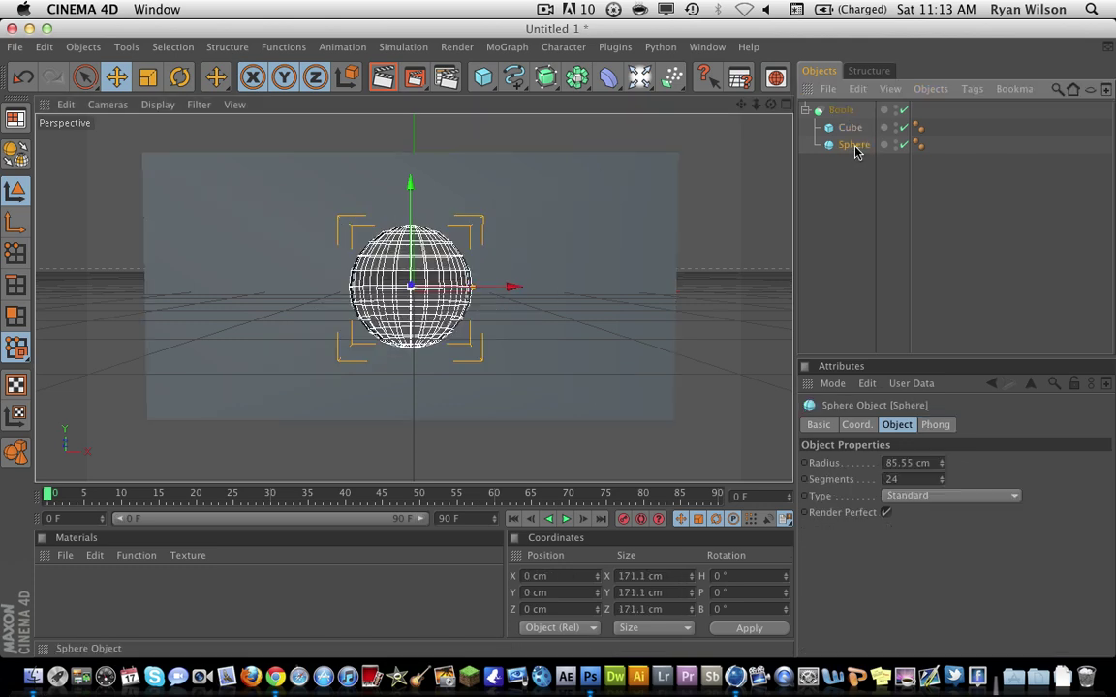
left_click(850, 127)
left_click(841, 110)
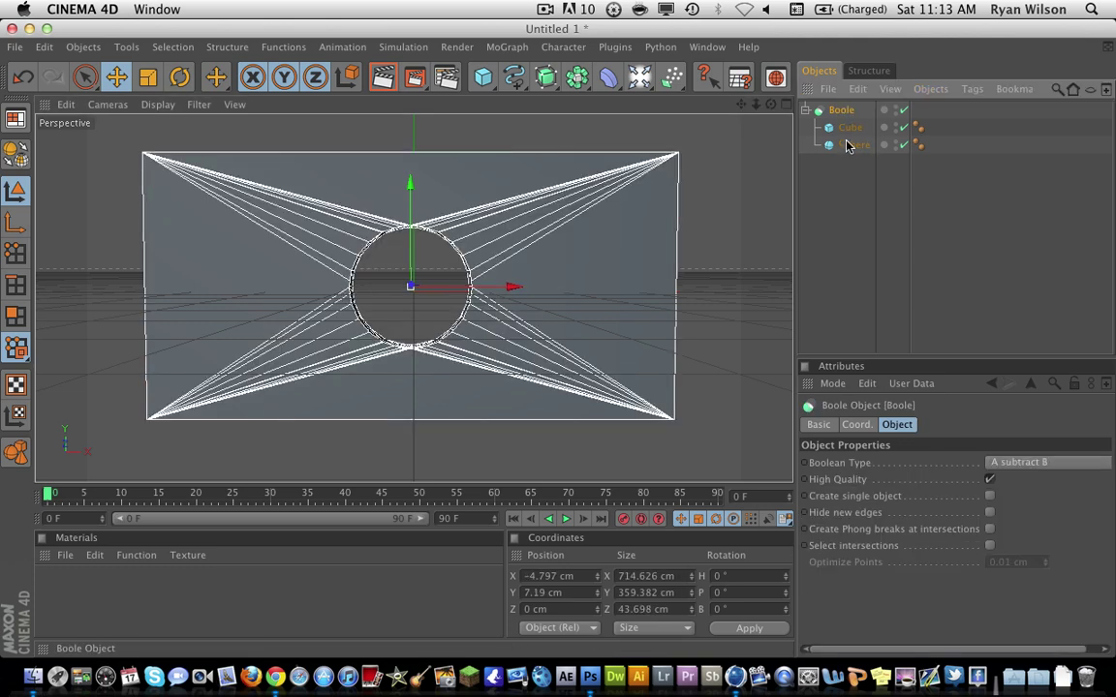
double_click(853, 145)
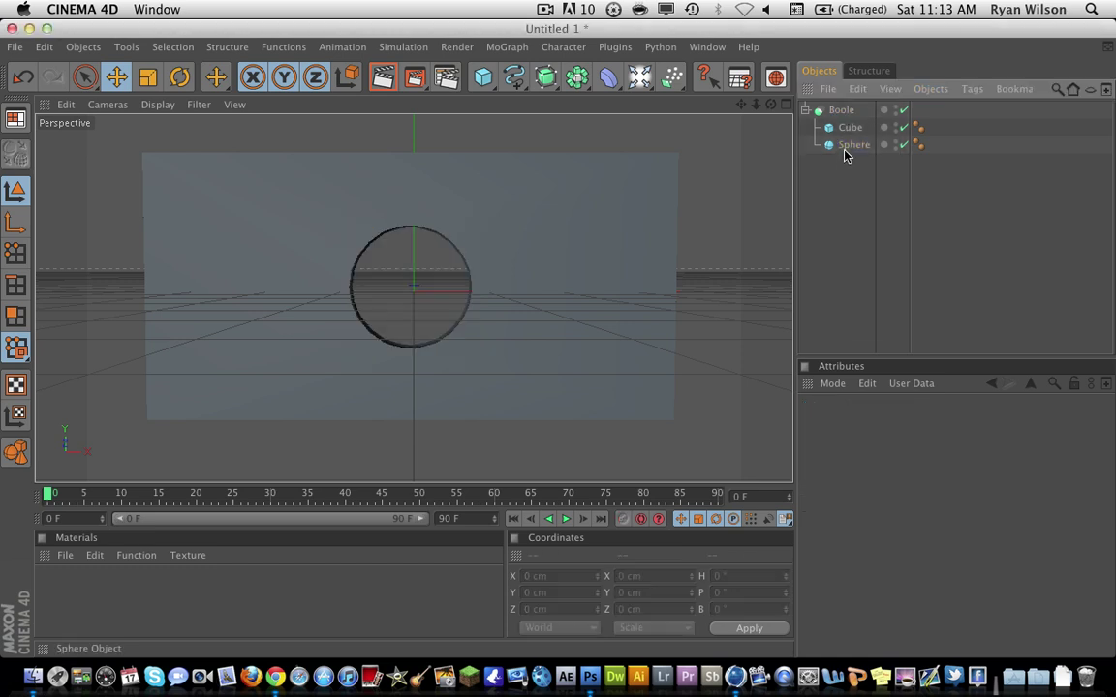
left_click_drag(842, 149, 846, 117)
- Try A intersect B as the Boole's Boolean type, and set it to A union B
left_click(841, 111)
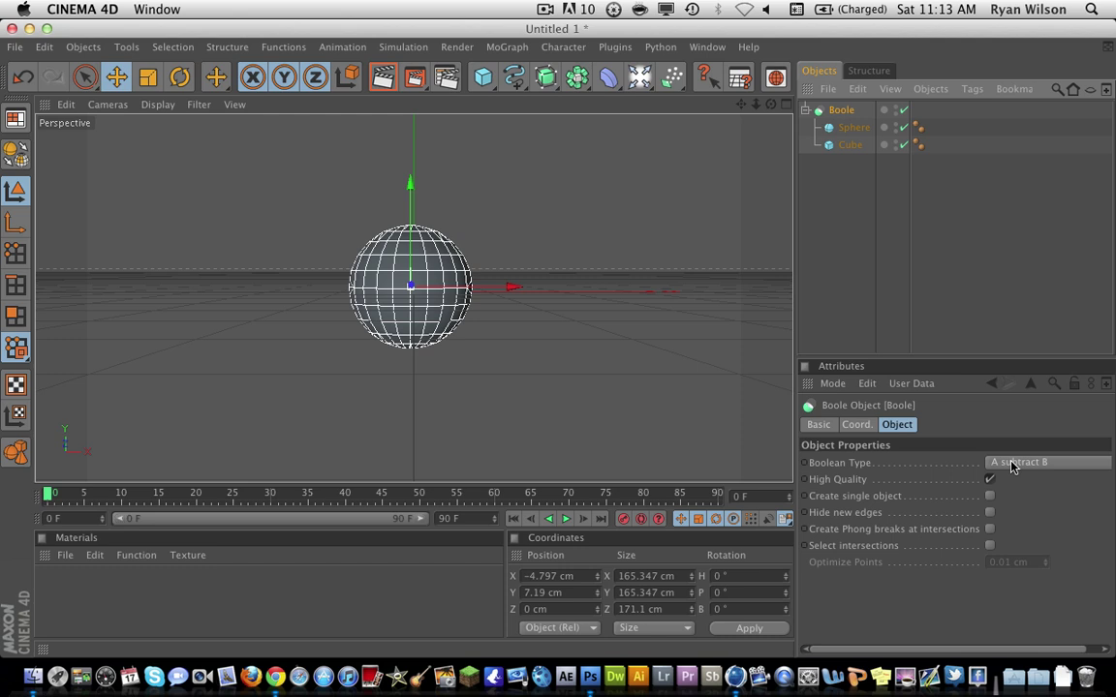
left_click(1011, 465)
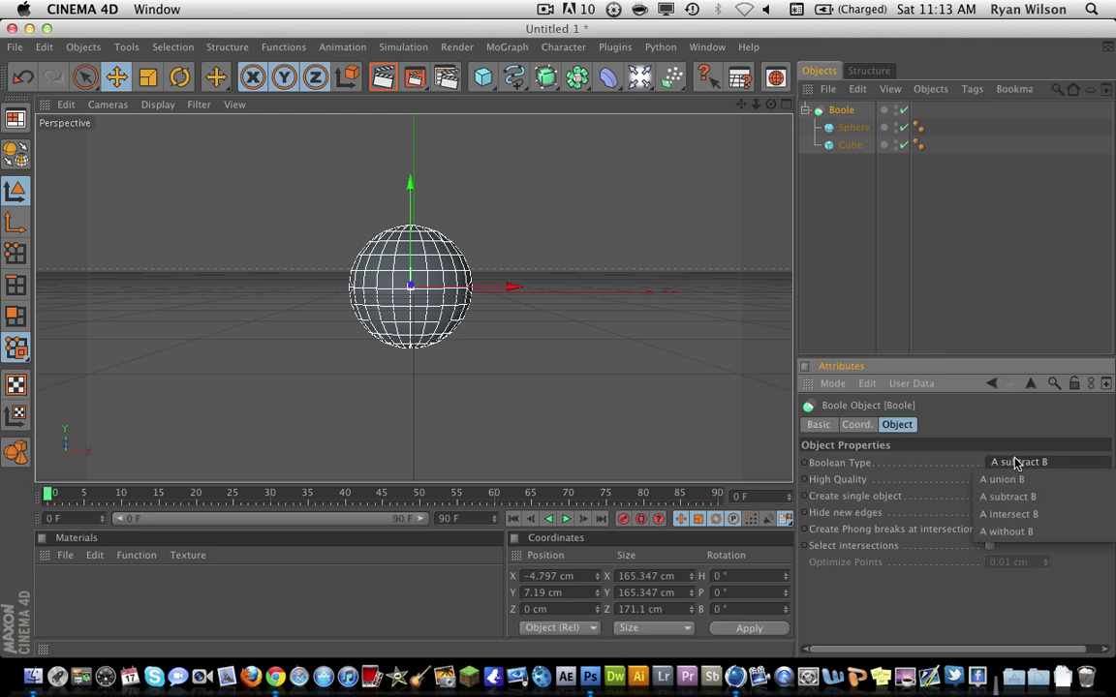
left_click(1053, 514)
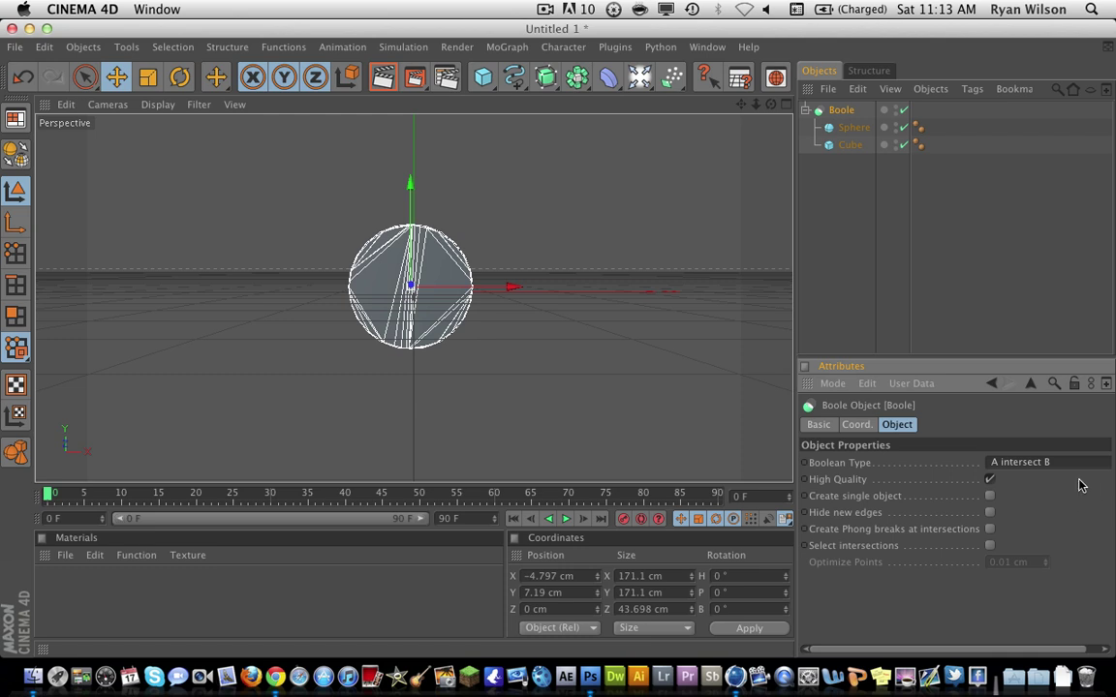
left_click(983, 462)
left_click(1047, 485)
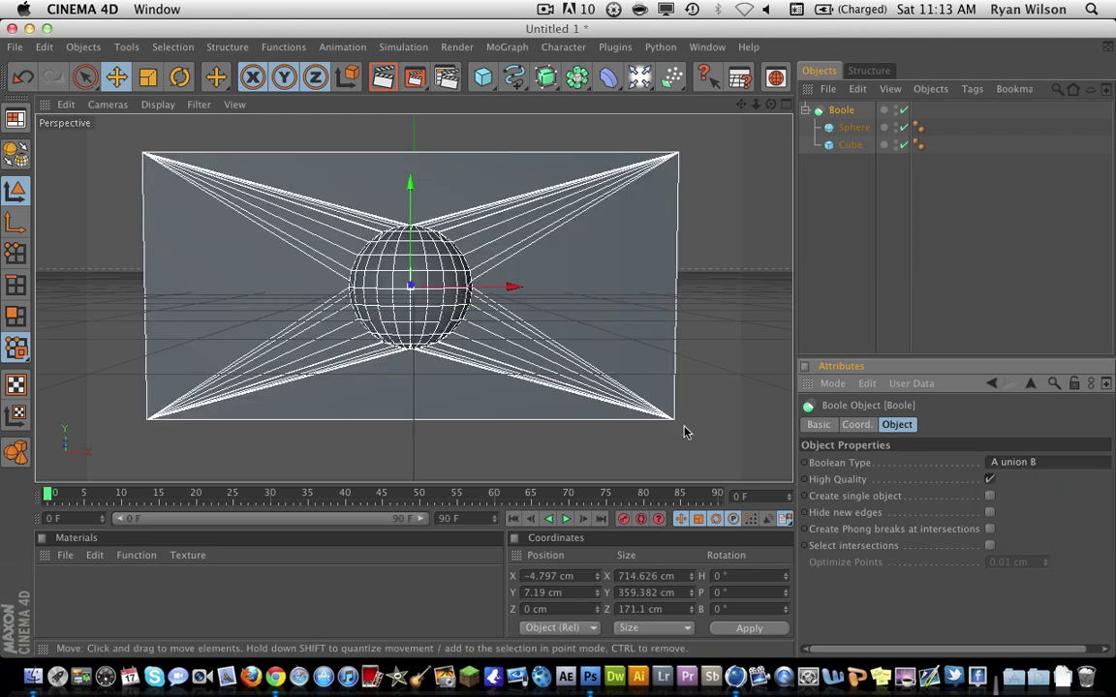
left_click(851, 128)
left_click(840, 111)
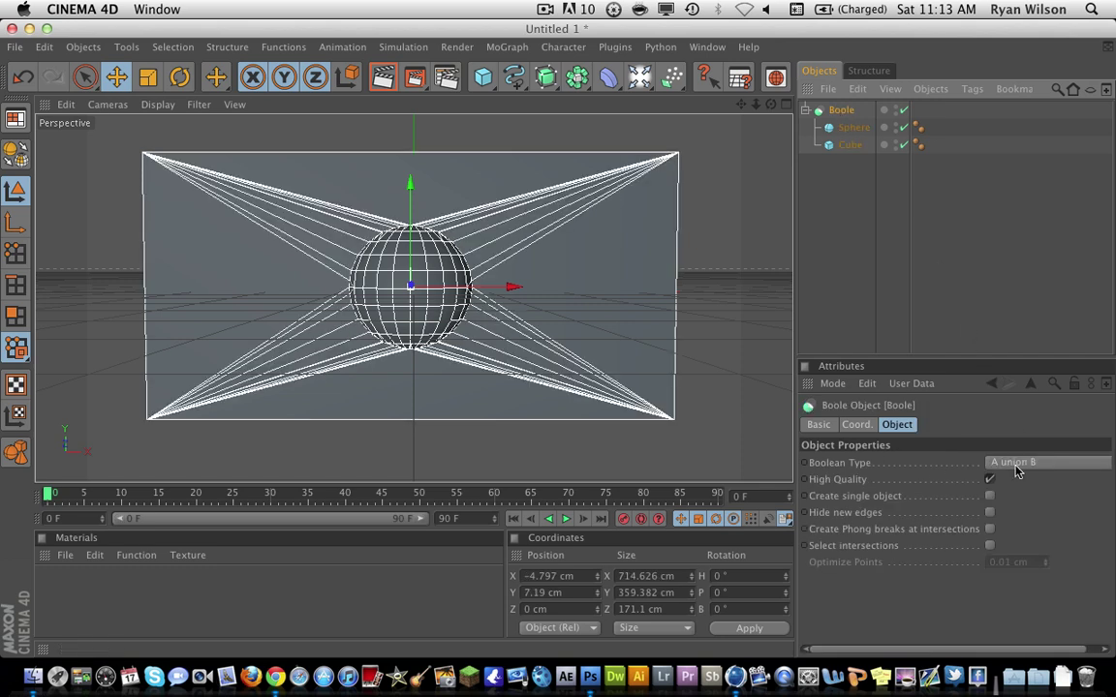
left_click(1016, 465)
left_click(1017, 547)
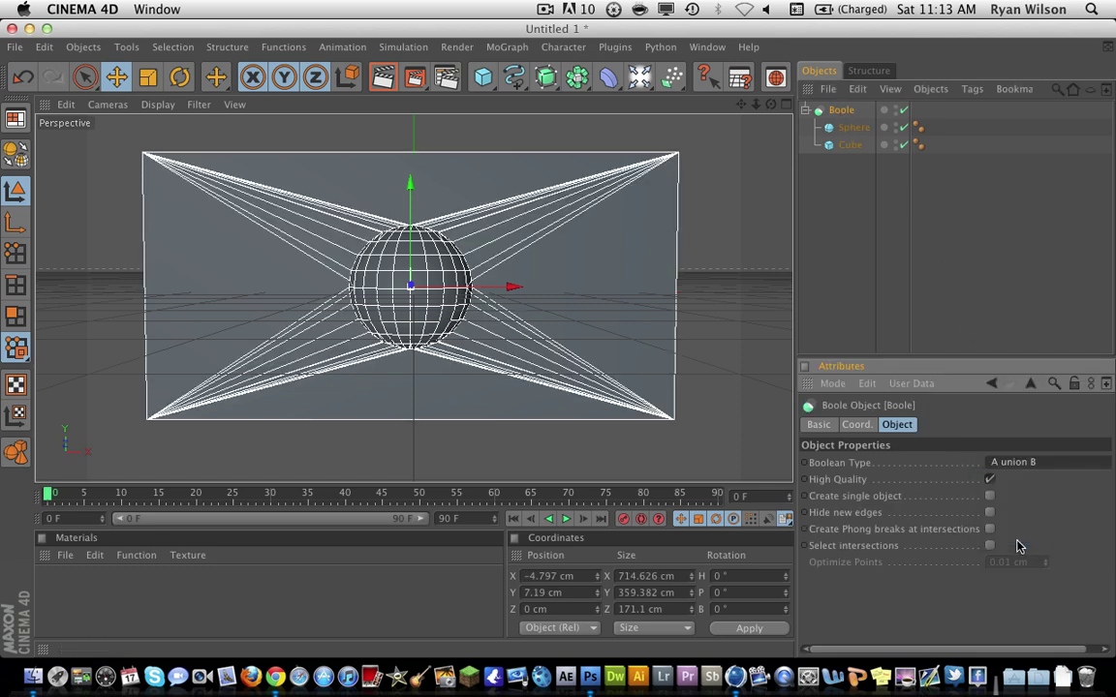
left_click(1021, 463)
left_click(1022, 490)
- Reorder the Boole's children so the cube sits above the sphere, and set the Boolean type to A subtract B
left_click_drag(850, 145, 854, 124)
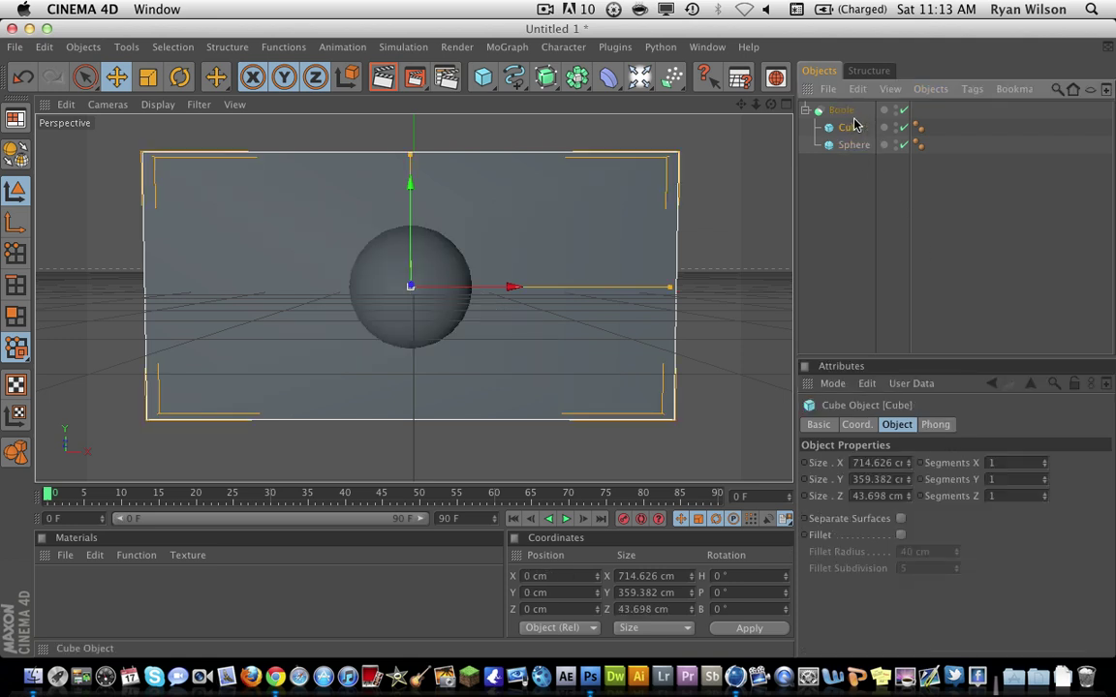
left_click(841, 110)
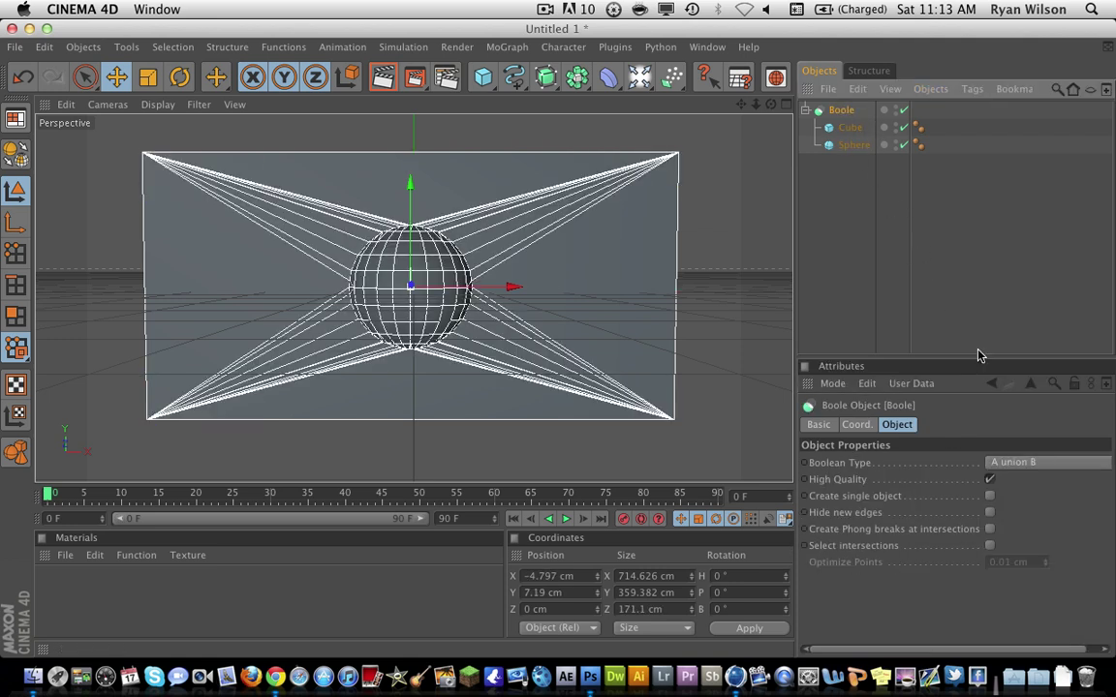
left_click(1022, 467)
left_click(1024, 485)
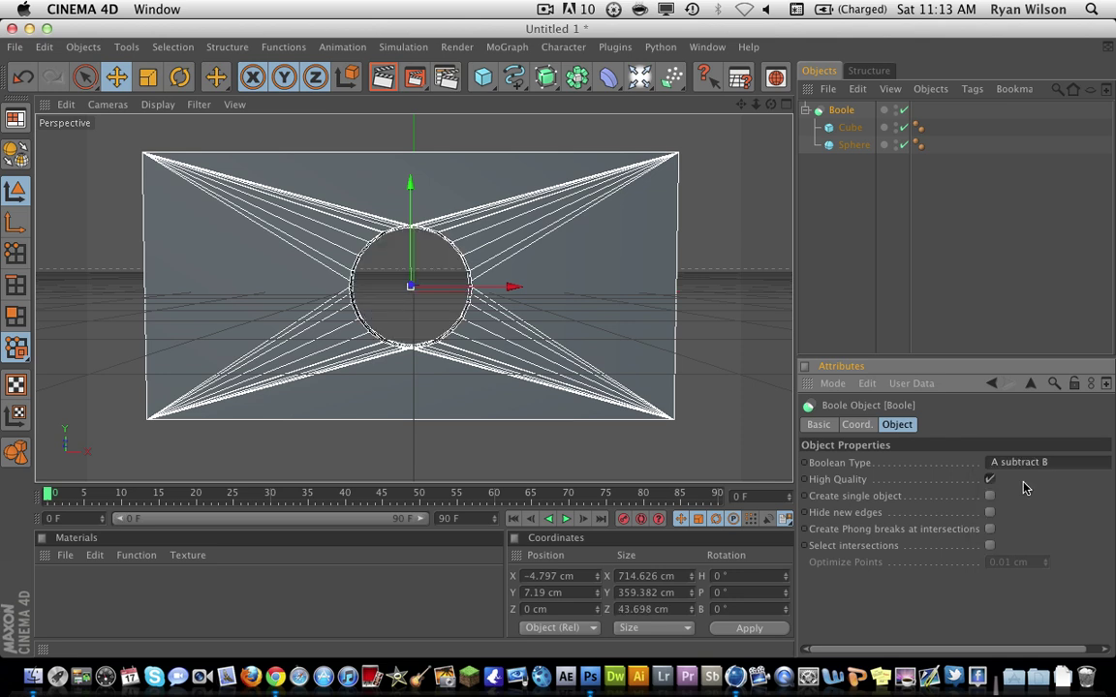
- Try A intersect B and A union B as the Boole's Boolean type, and set it back to A subtract B
left_click(1025, 467)
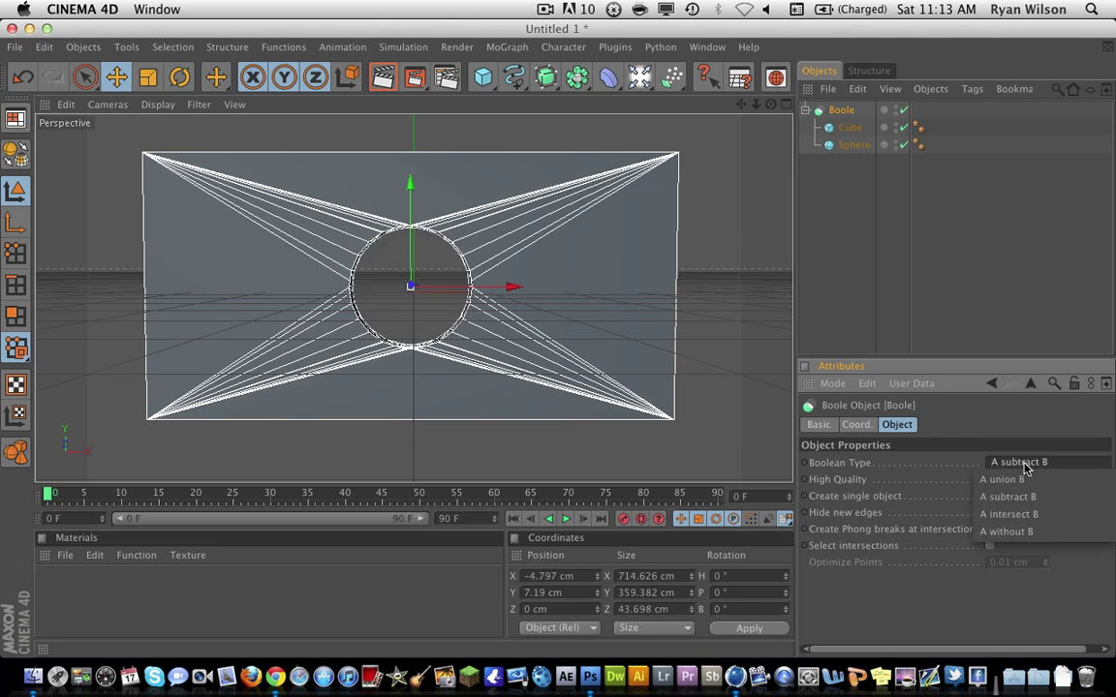
left_click(1022, 512)
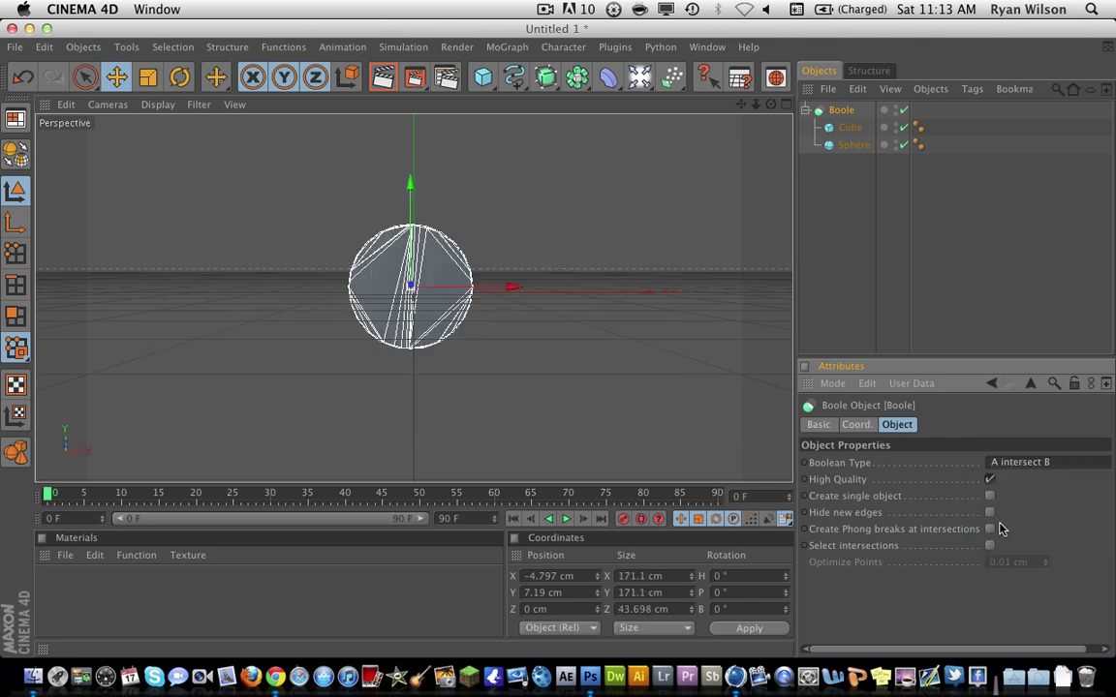
left_click(1017, 469)
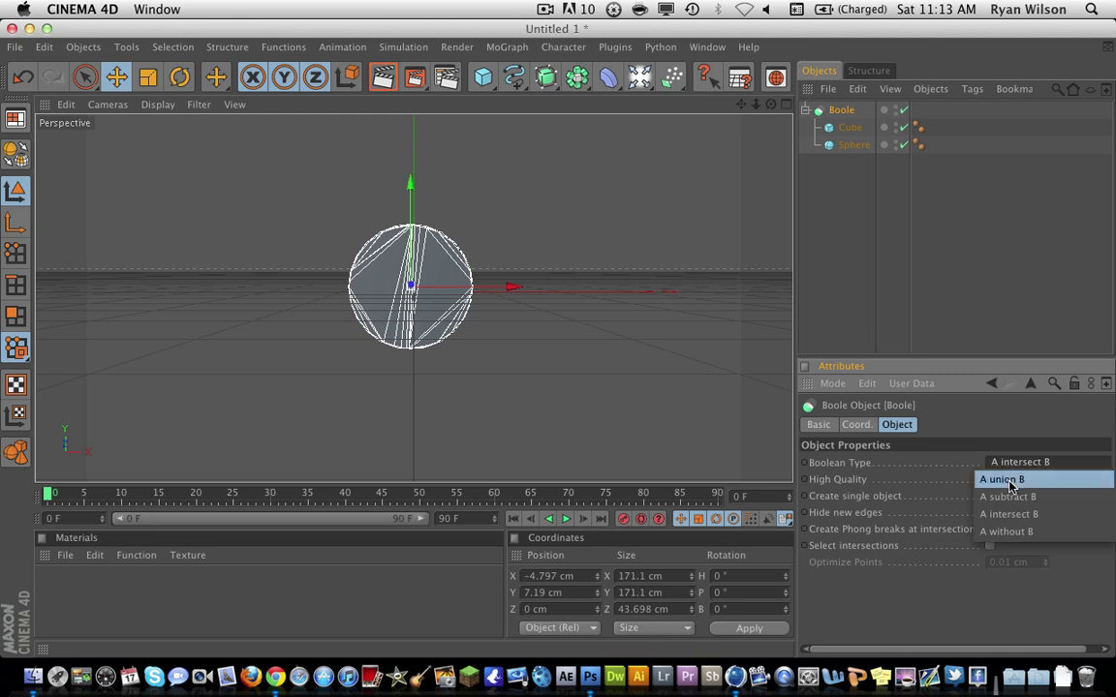
left_click(1007, 480)
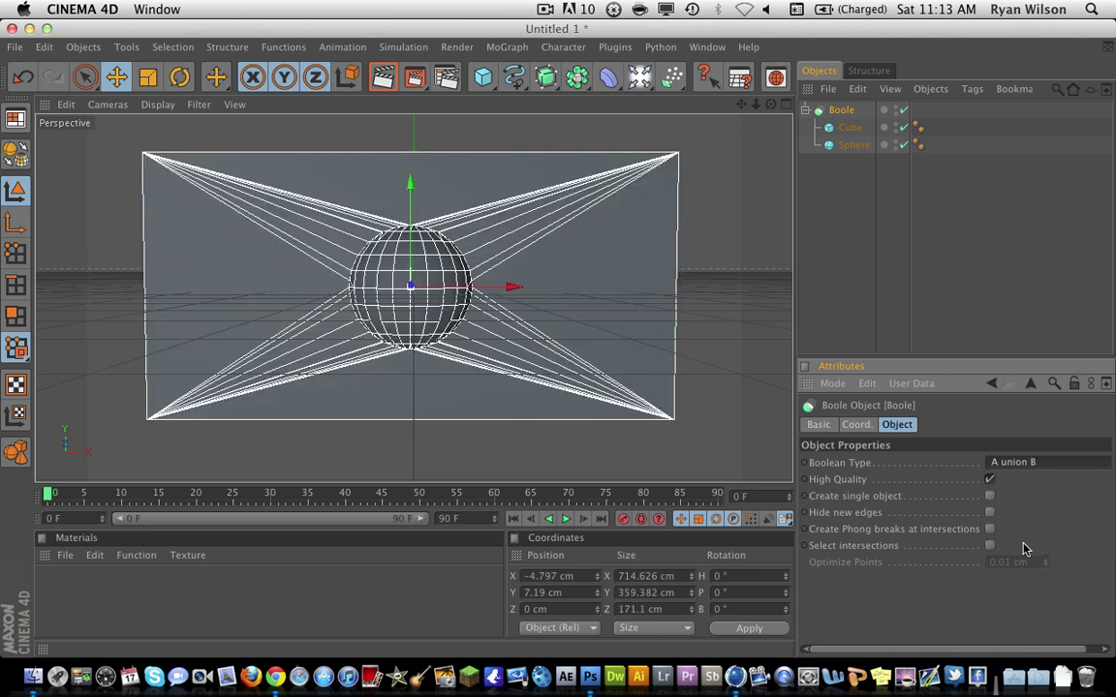
left_click(1026, 463)
left_click(1029, 498)
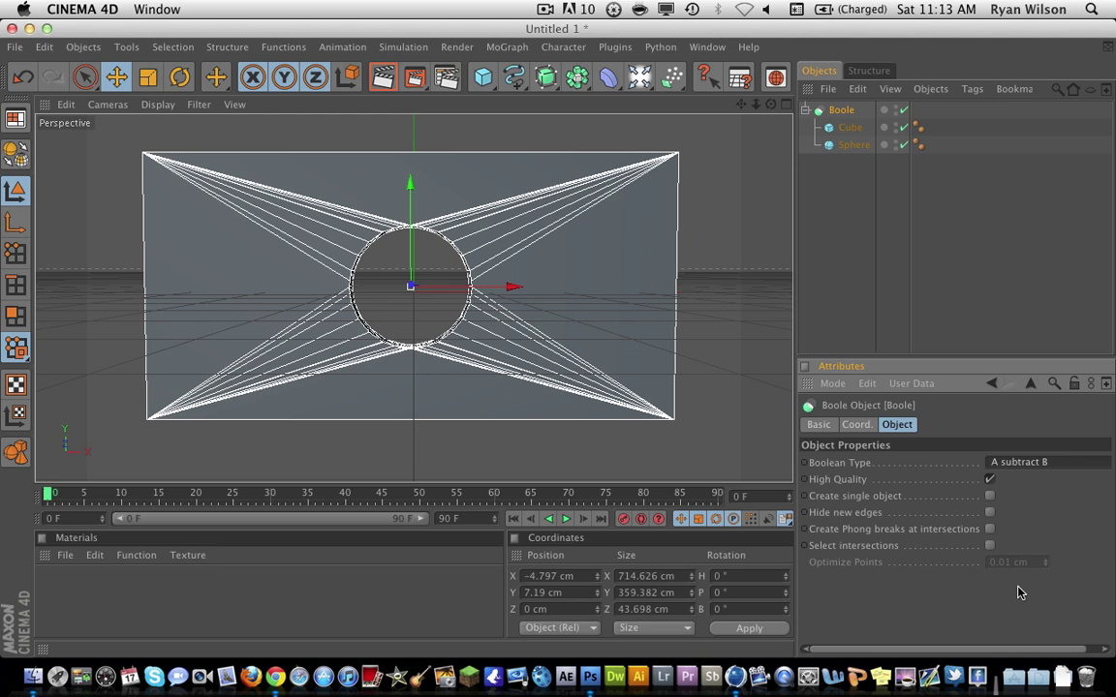
- Delete the sphere from the Boole object, keeping the cube as its only child
left_click(854, 145)
key("Delete")
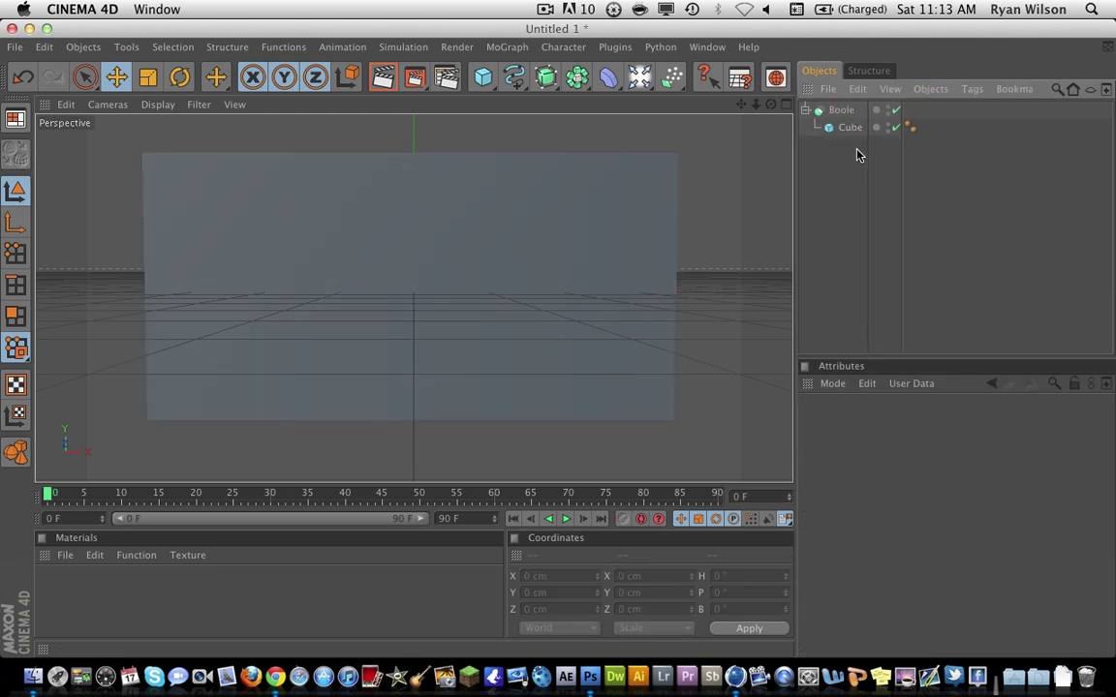
left_click(489, 83)
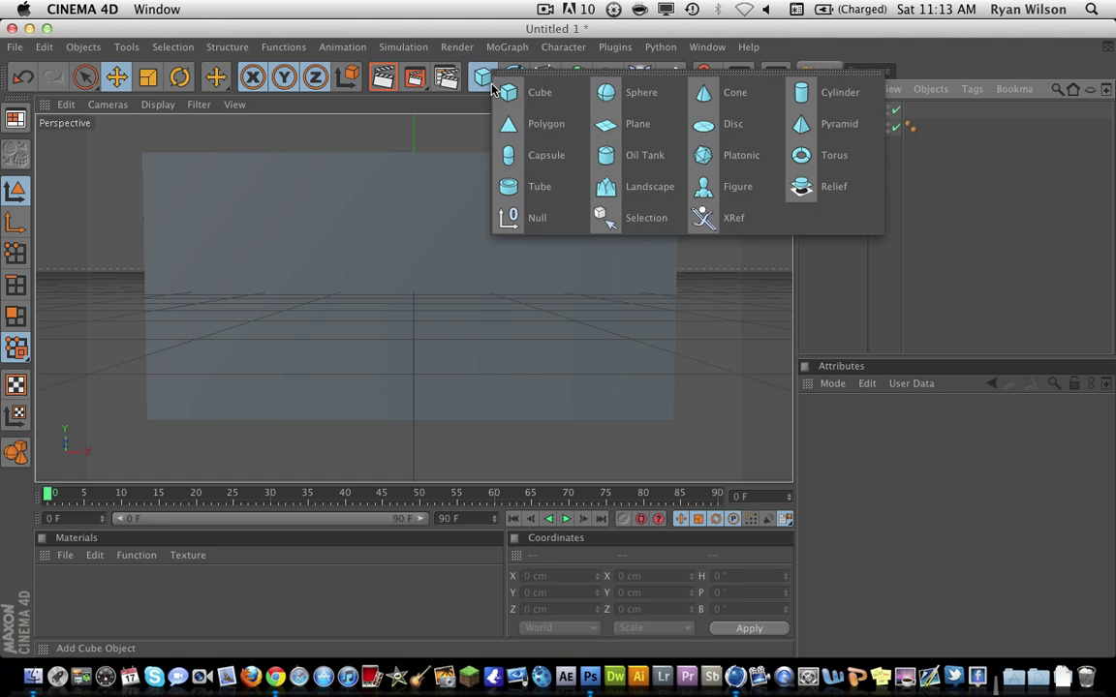
left_click(557, 135)
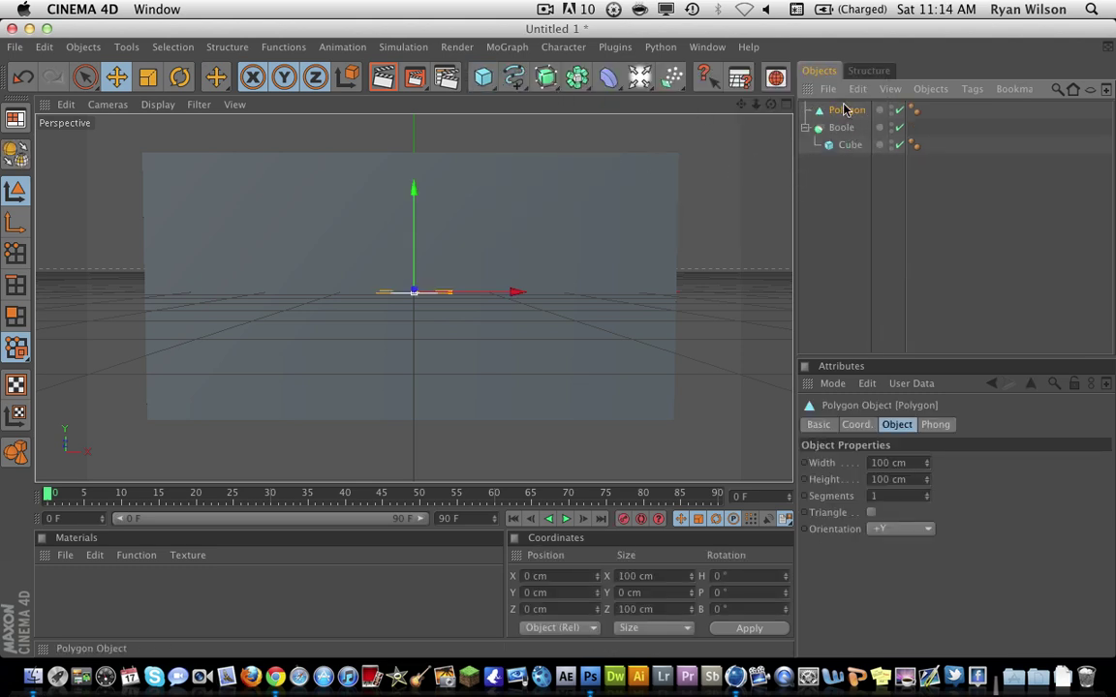
key("Delete")
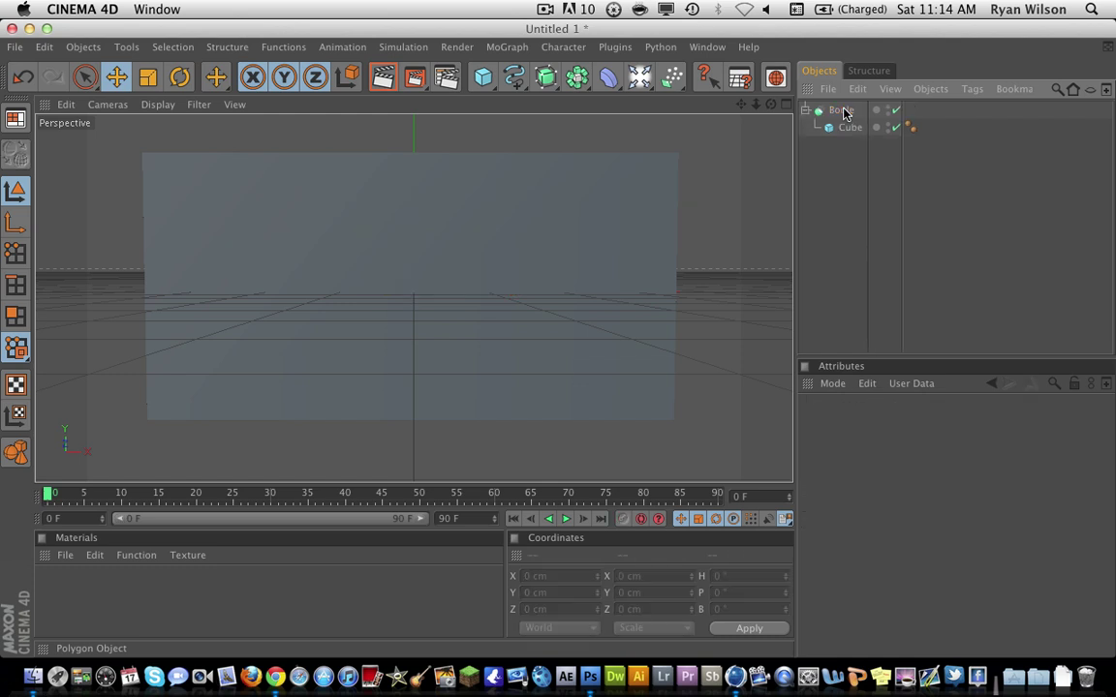
- Add a cone primitive and nest it in the Boole below the cube so it is subtracted from the cube
left_click(482, 77)
left_click(721, 97)
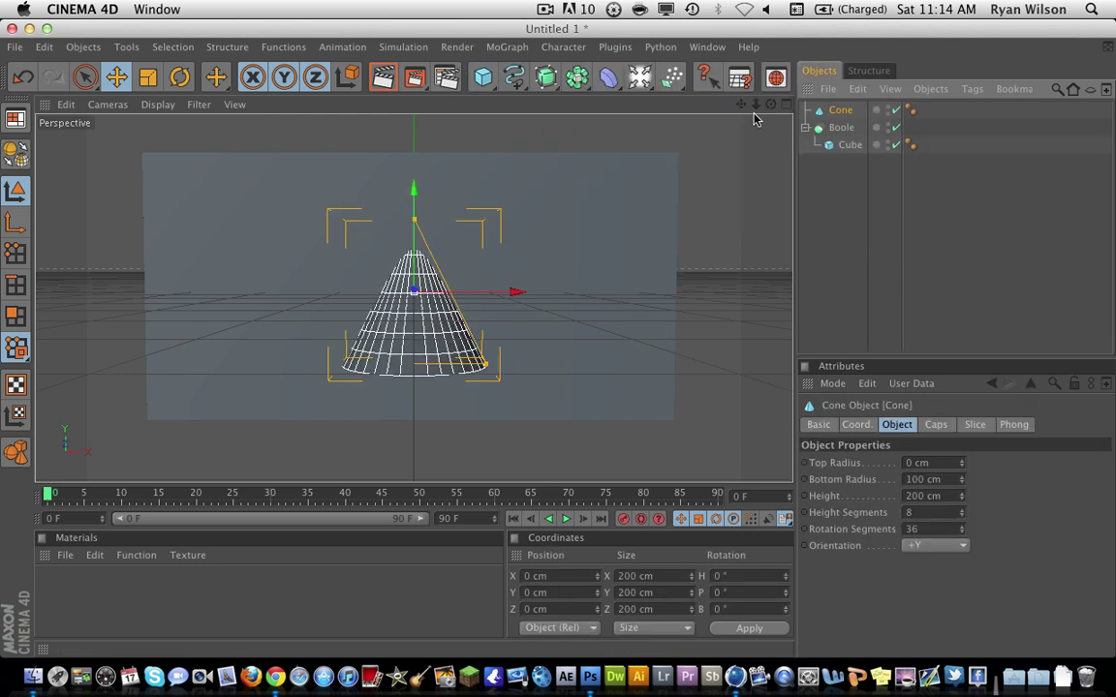
mouse_move(842, 126)
left_mouse_down()
mouse_move(851, 167)
mouse_move(845, 137)
left_mouse_up()
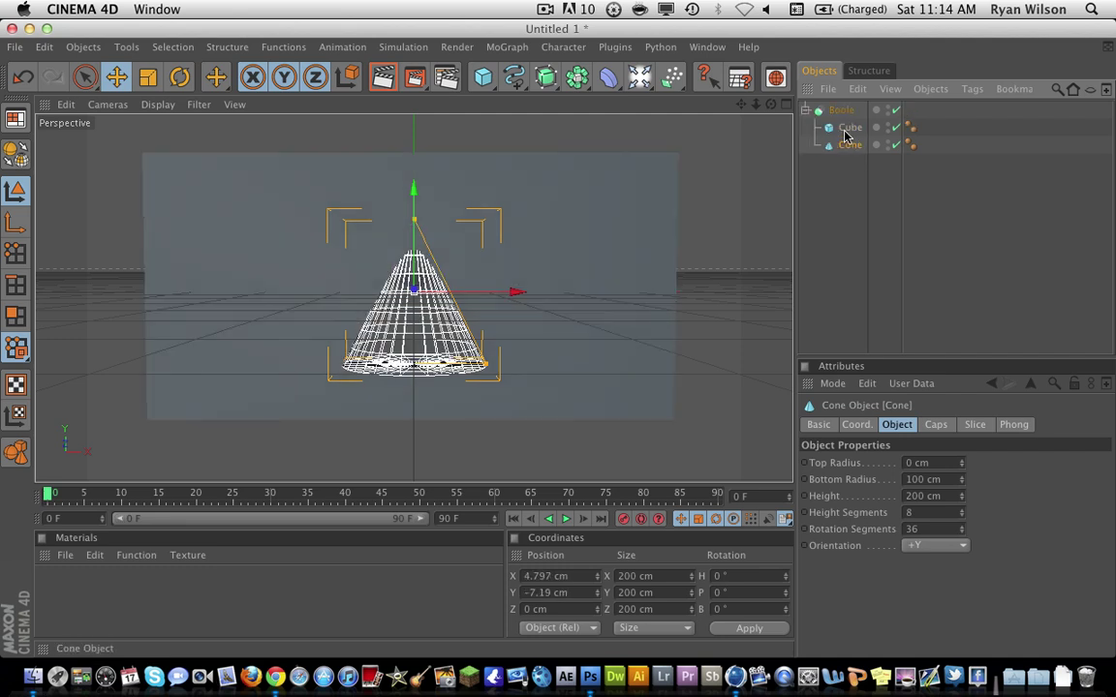
left_click(897, 295)
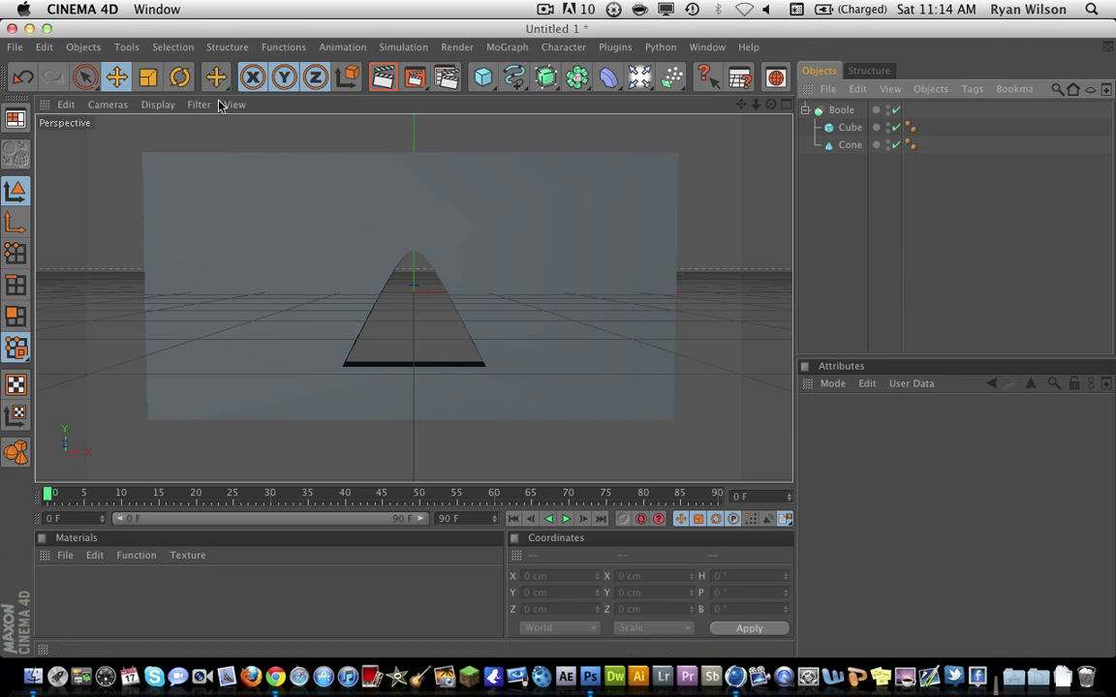
- Rotate the whole Boole object to a pitch of about -13.1°
left_click(179, 76)
left_click(838, 110)
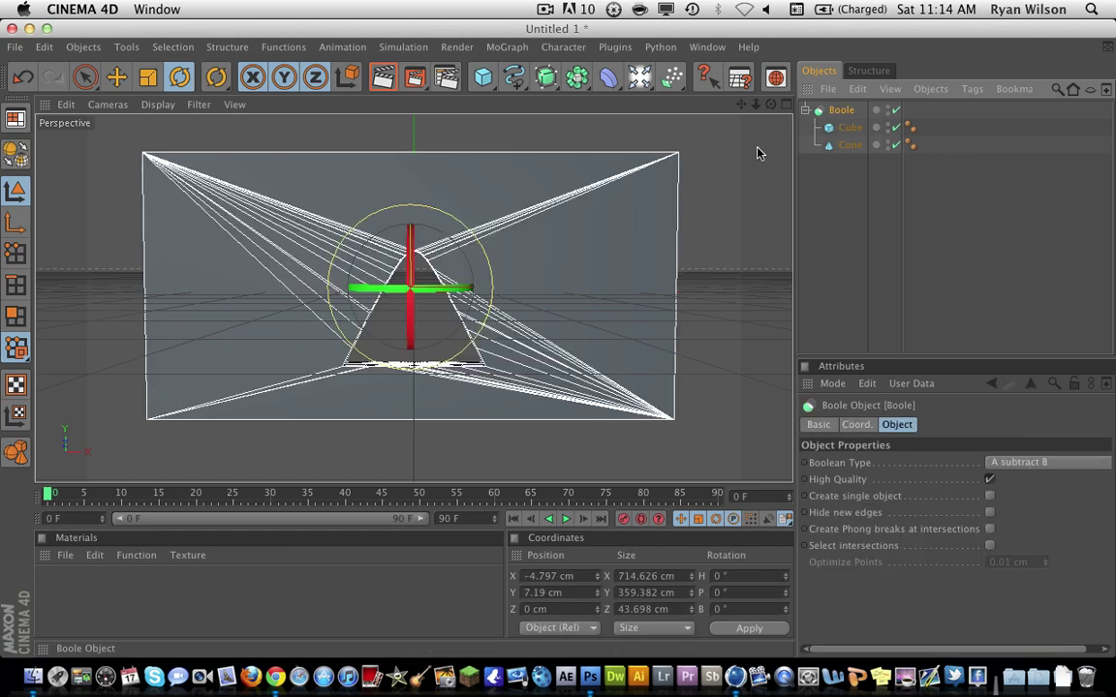
left_click_drag(412, 228, 473, 241)
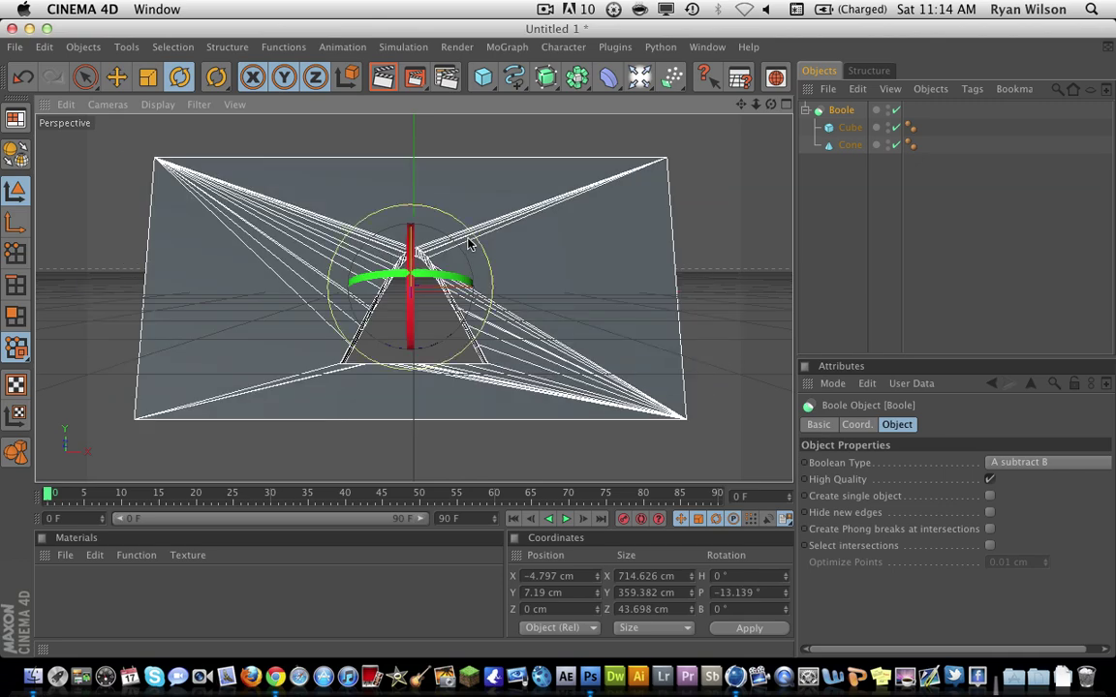
left_click(574, 79)
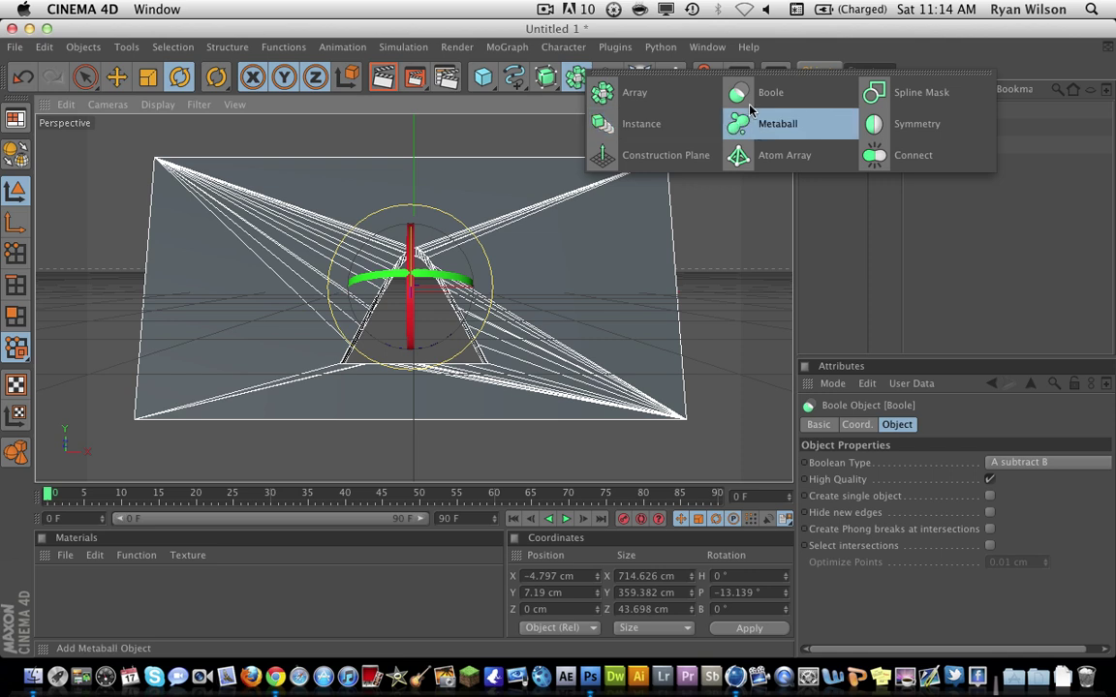
left_click(627, 35)
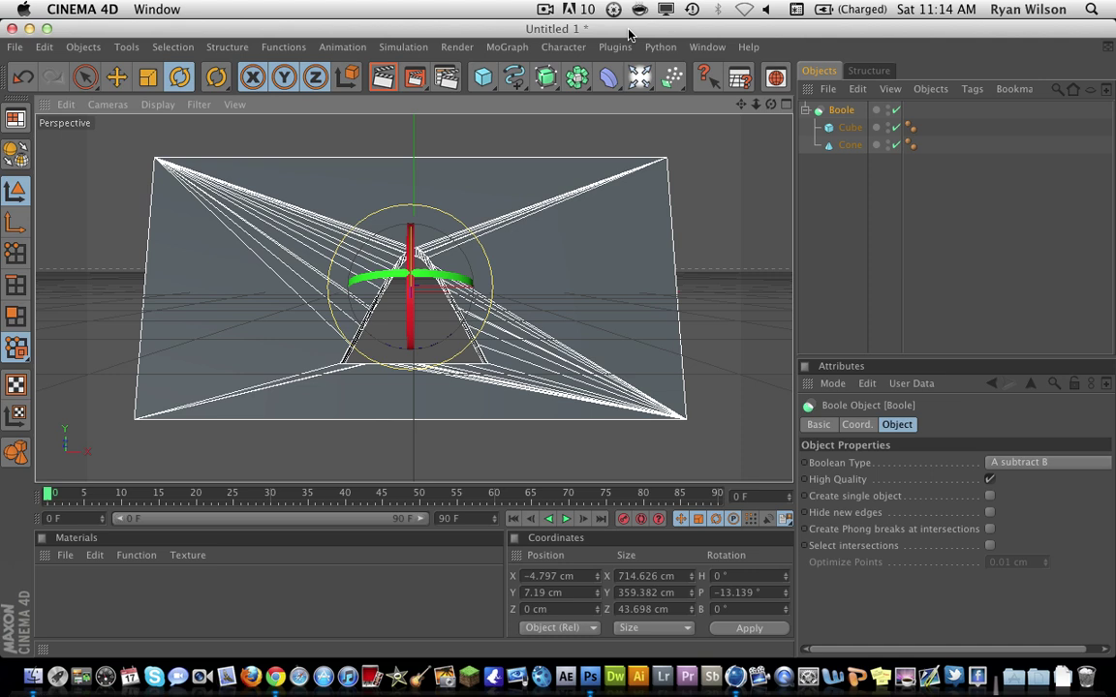
left_click(545, 9)
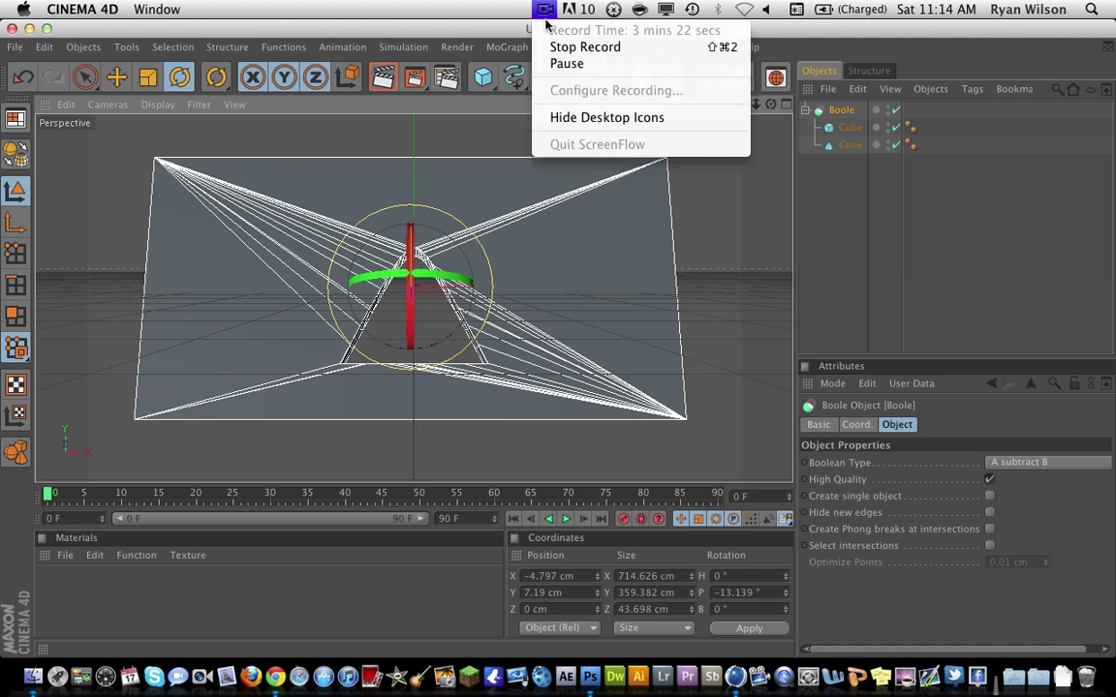